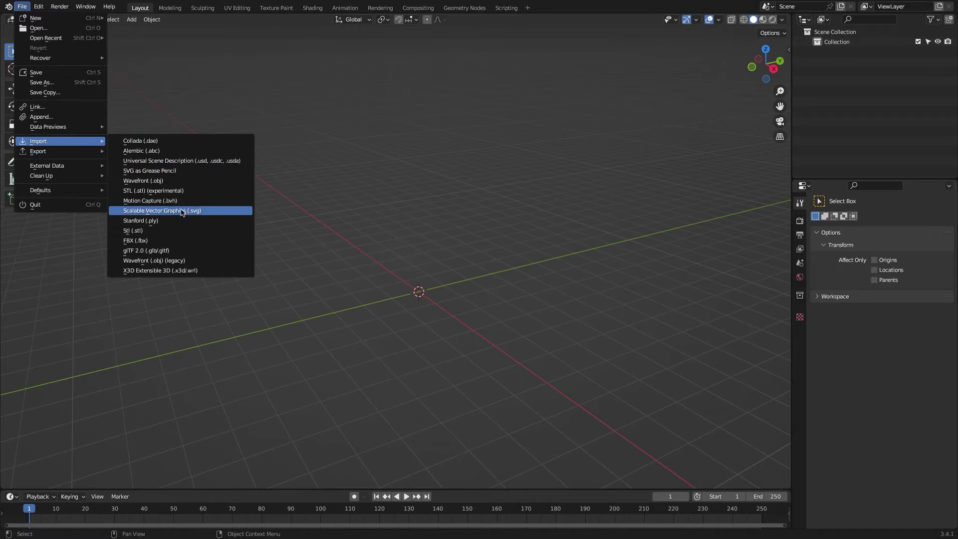
# Step: Import the 120_17_EDIT_LOOP motion file, play its animation, then delete the armature
pyautogui.click(182, 210)
pyautogui.click(363, 279)
pyautogui.click(653, 387)
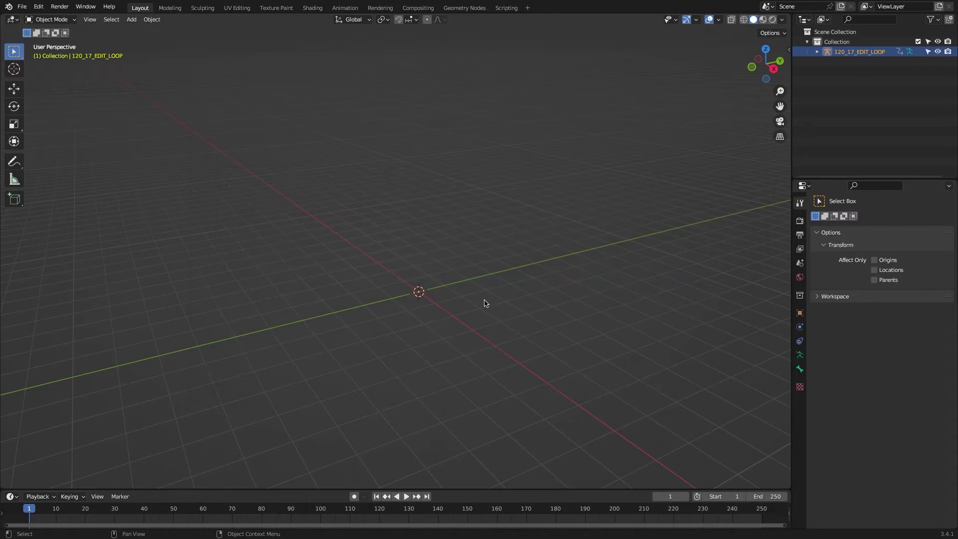
pyautogui.press('space')
pyautogui.press('Escape')
pyautogui.press('x')
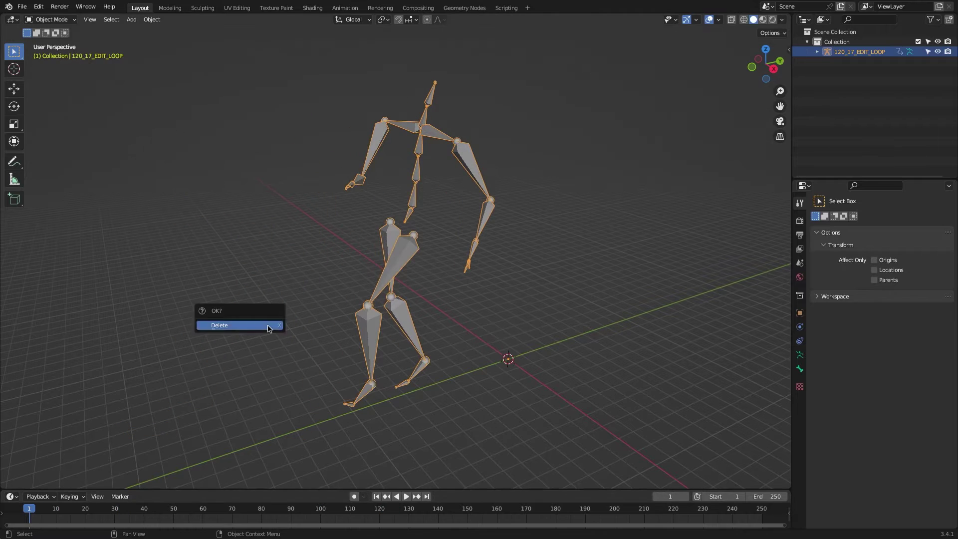
pyautogui.click(268, 328)
# Step: Import Creeping Zombie Walk.fbx, play the walk animation, then delete the armature
pyautogui.click(22, 7)
pyautogui.moveTo(42, 141)
pyautogui.click(182, 234)
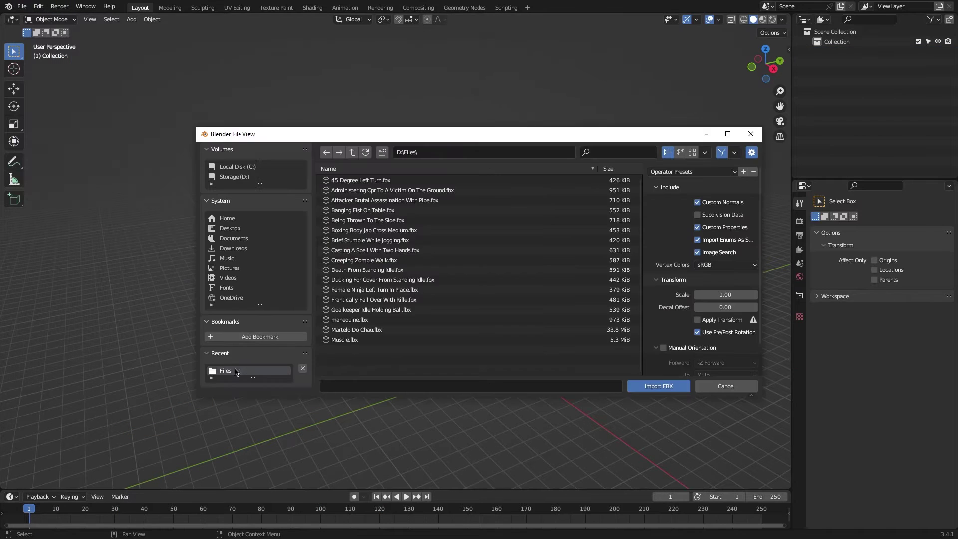
pyautogui.click(382, 260)
pyautogui.click(654, 387)
pyautogui.press('space')
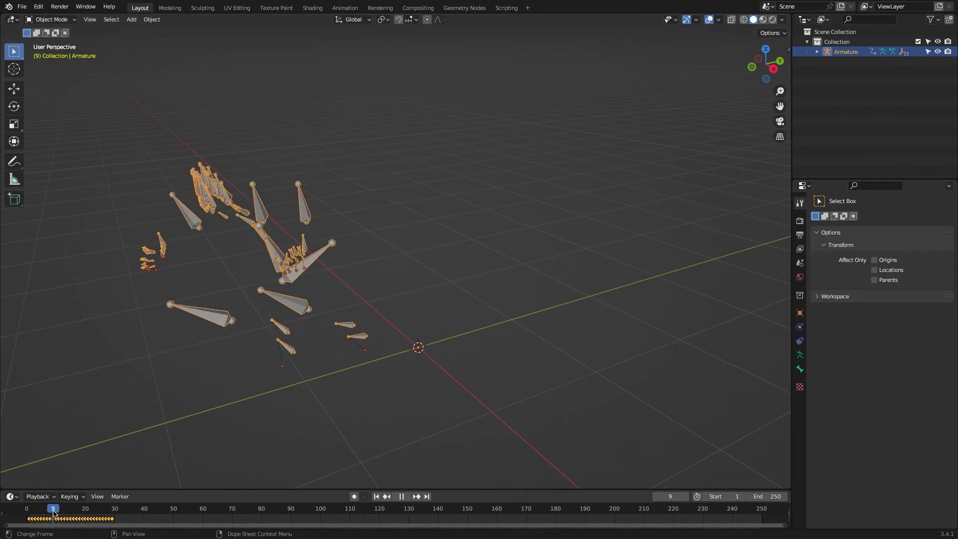
pyautogui.press('Escape')
pyautogui.press('Delete')
# Step: Open the Wavefront OBJ import browser and cancel it without importing
pyautogui.click(21, 7)
pyautogui.moveTo(39, 142)
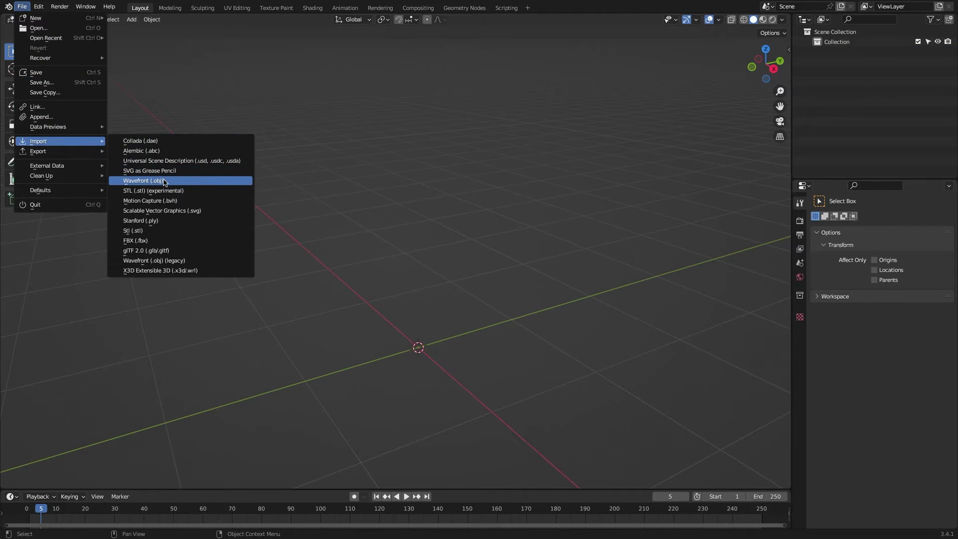
pyautogui.click(165, 181)
pyautogui.press('Escape')
# Step: Open the Images as Planes import browser on the recent Files folder
pyautogui.click(22, 6)
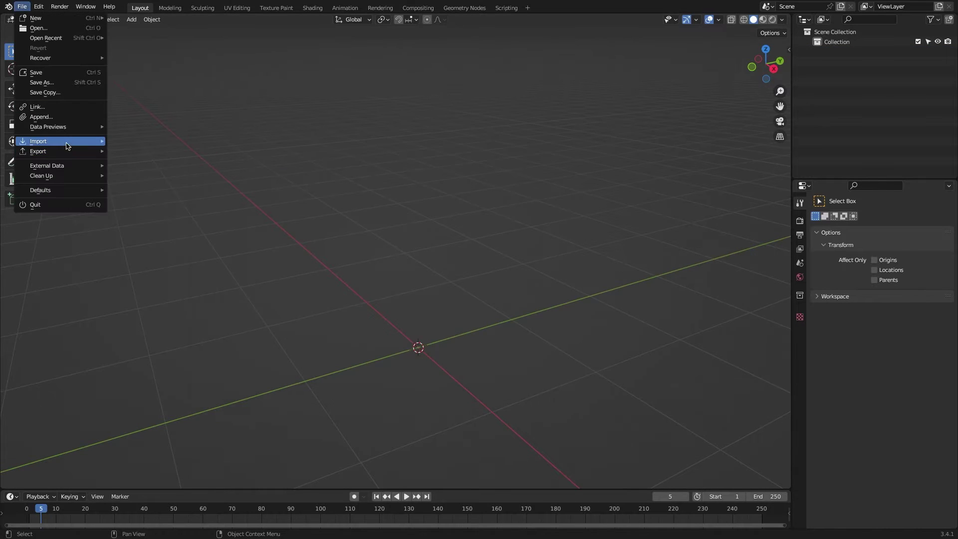
pyautogui.moveTo(39, 142)
pyautogui.click(164, 281)
pyautogui.click(249, 371)
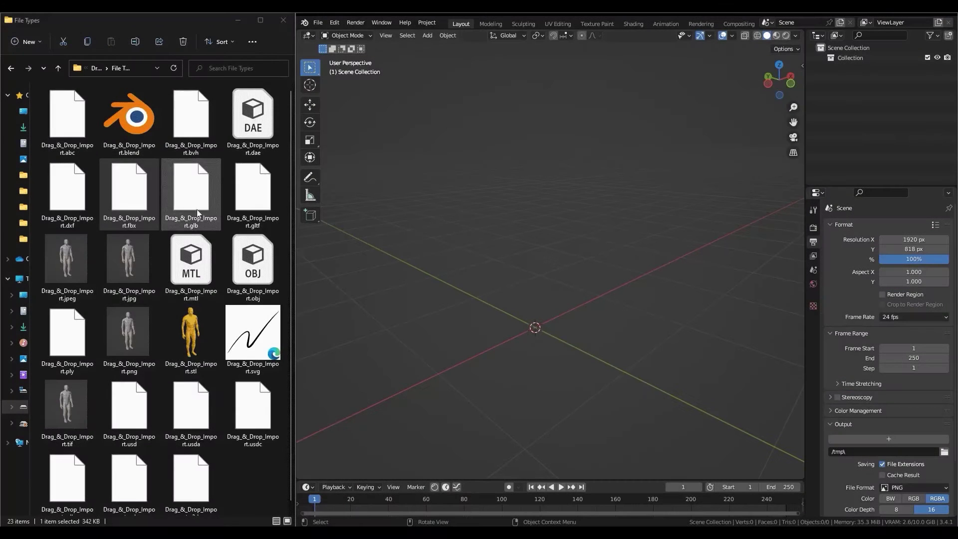
# Step: Drag the FBX and glTF human models into the viewport, deleting each after import
pyautogui.moveTo(129, 201); pyautogui.dragTo(542, 220)
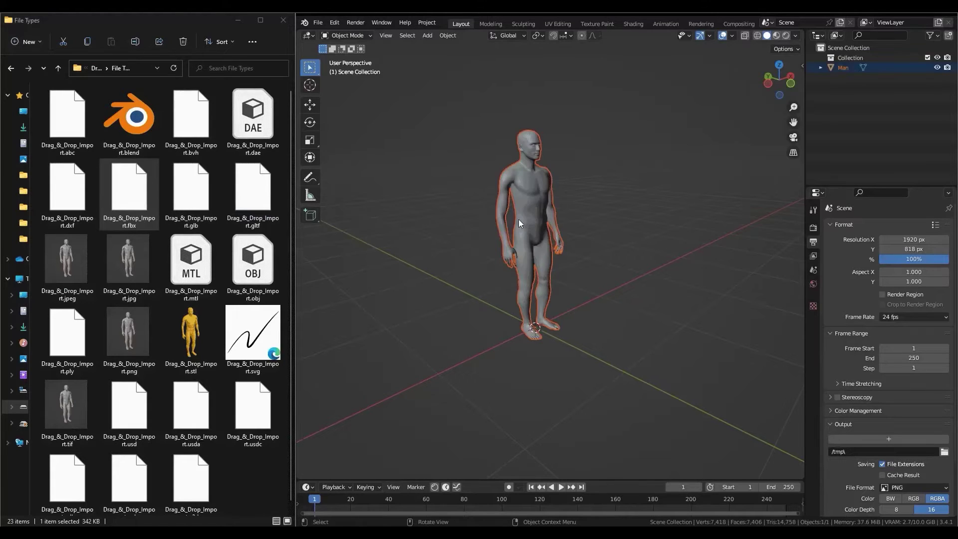
pyautogui.press('x')
pyautogui.click(519, 220)
pyautogui.click(254, 204)
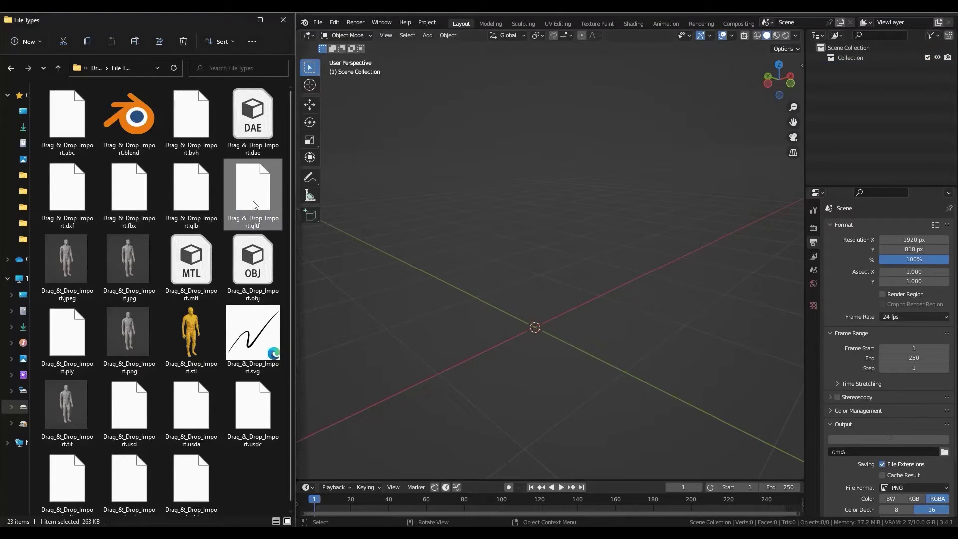
pyautogui.moveTo(263, 203); pyautogui.dragTo(549, 208)
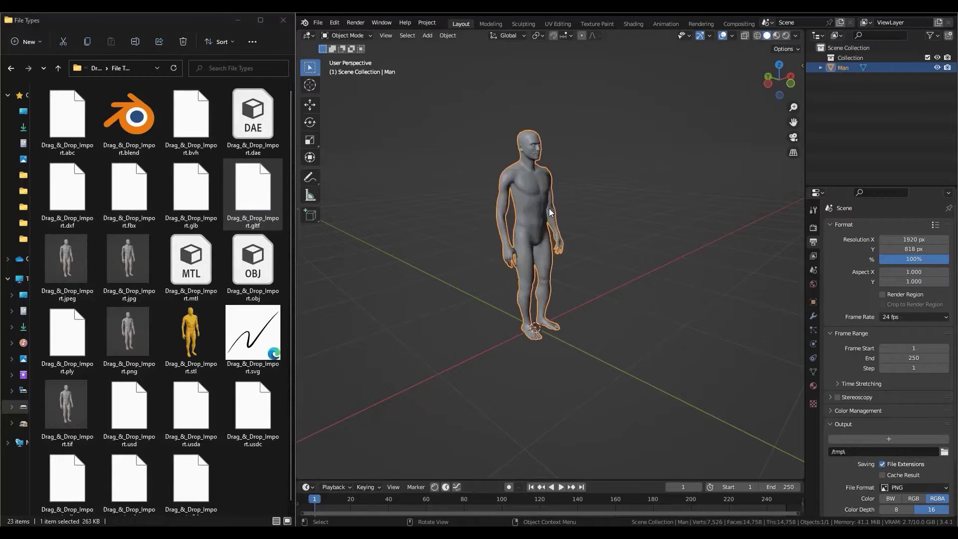
pyautogui.press('x')
pyautogui.click(549, 209)
# Step: Drag in the OBJ and Alembic human models, deleting each, then drop in the STL file
pyautogui.moveTo(253, 265); pyautogui.dragTo(549, 213)
pyautogui.press('x')
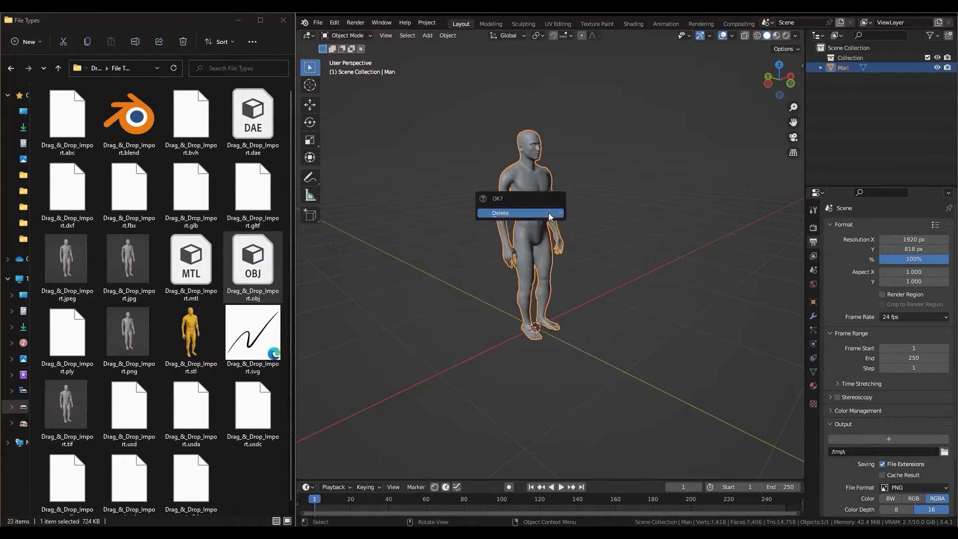
pyautogui.click(549, 212)
pyautogui.moveTo(67, 118); pyautogui.dragTo(551, 207)
pyautogui.press('x')
pyautogui.click(551, 208)
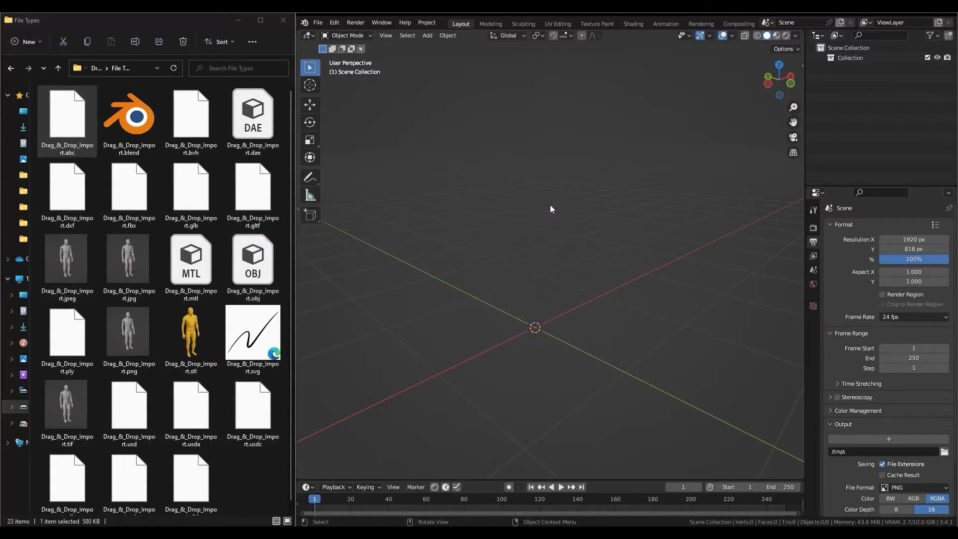
pyautogui.moveTo(190, 328); pyautogui.dragTo(561, 215)
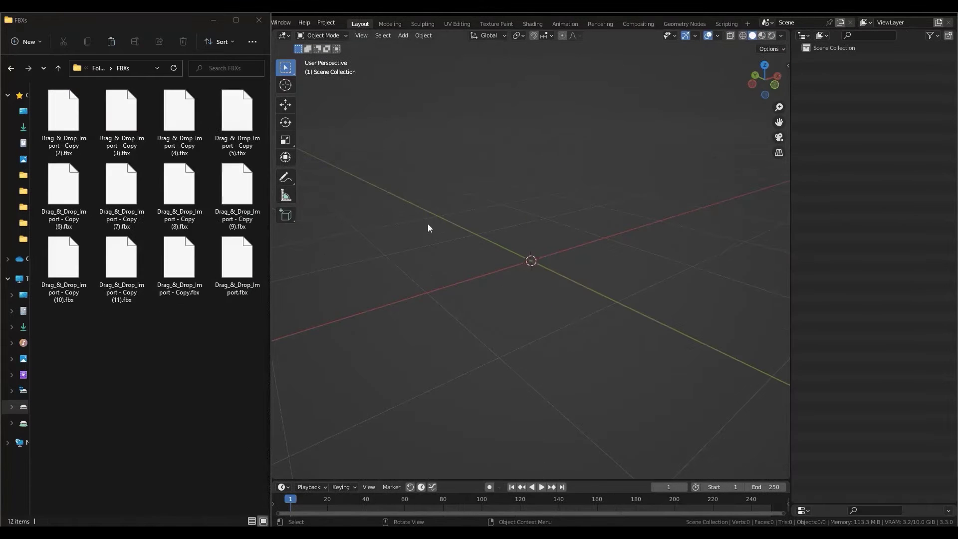
# Step: From the File Types folder, drag FolderTree into the viewport and scroll through its Outliner collections
pyautogui.click(59, 69)
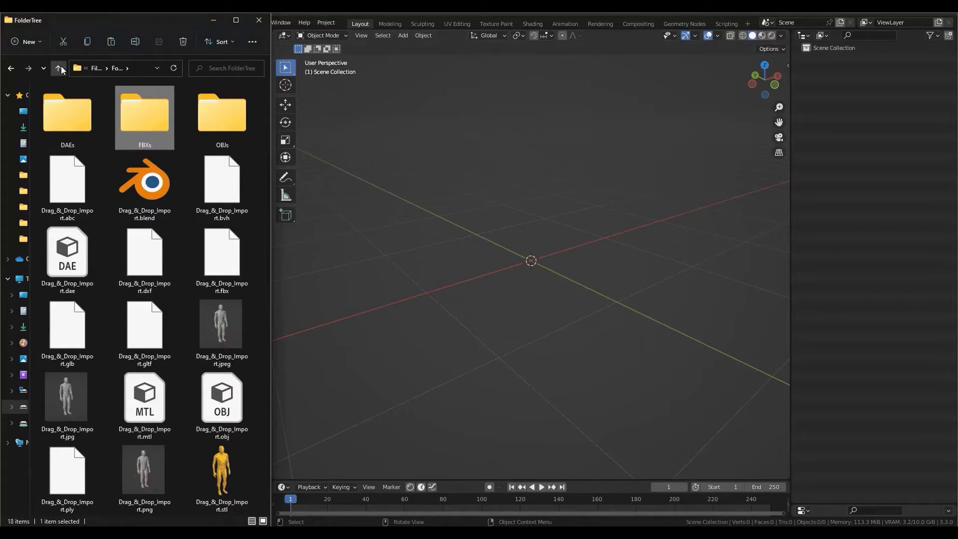
pyautogui.click(59, 69)
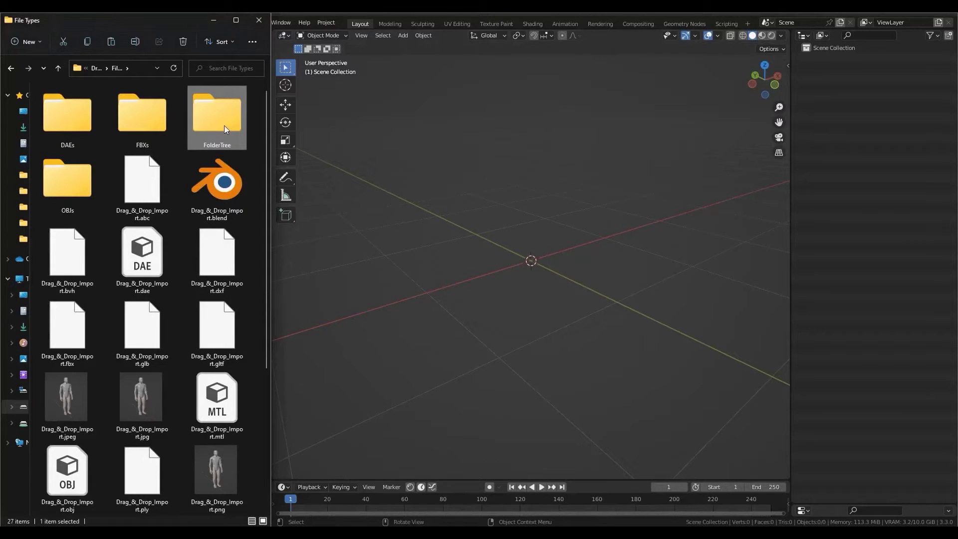
pyautogui.moveTo(225, 125); pyautogui.dragTo(523, 154)
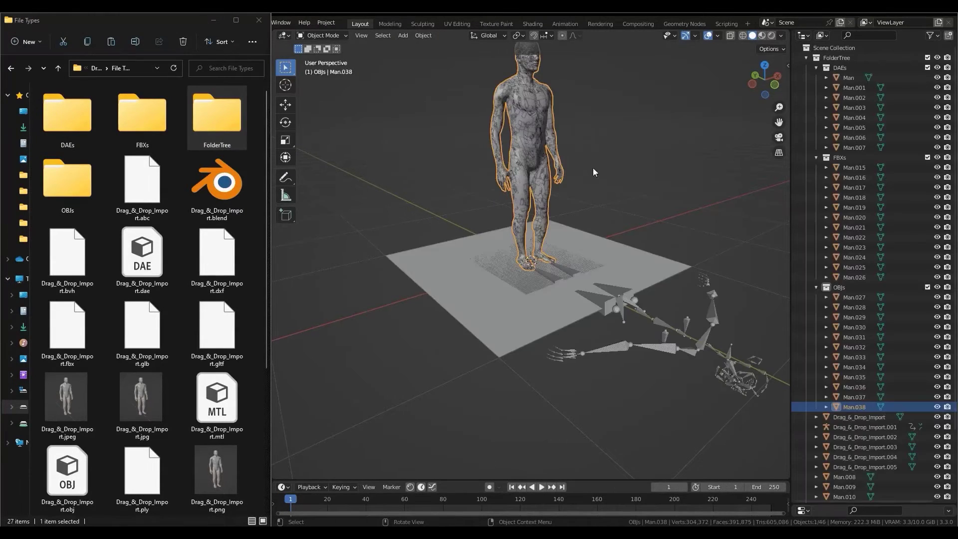
pyautogui.scroll(-3, 889, 263)
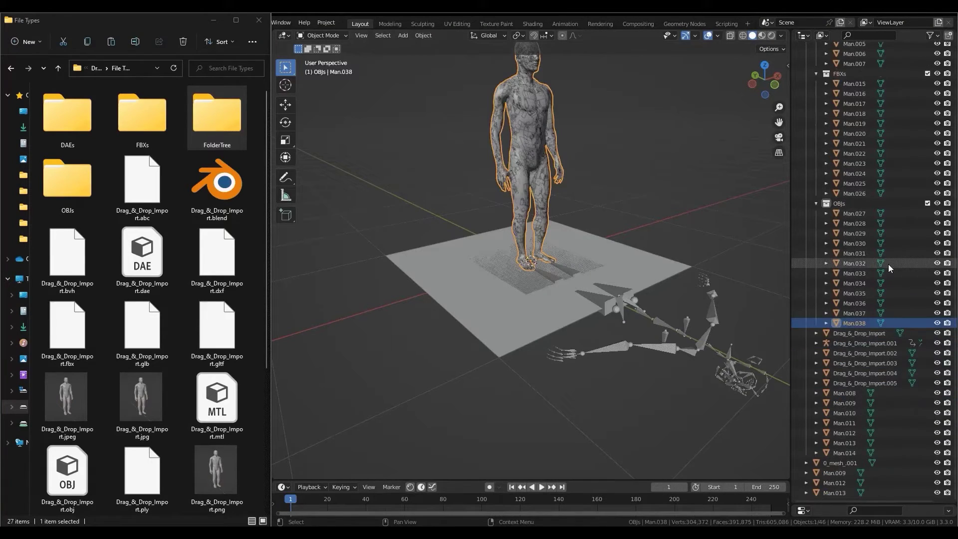
pyautogui.scroll(4, 889, 265)
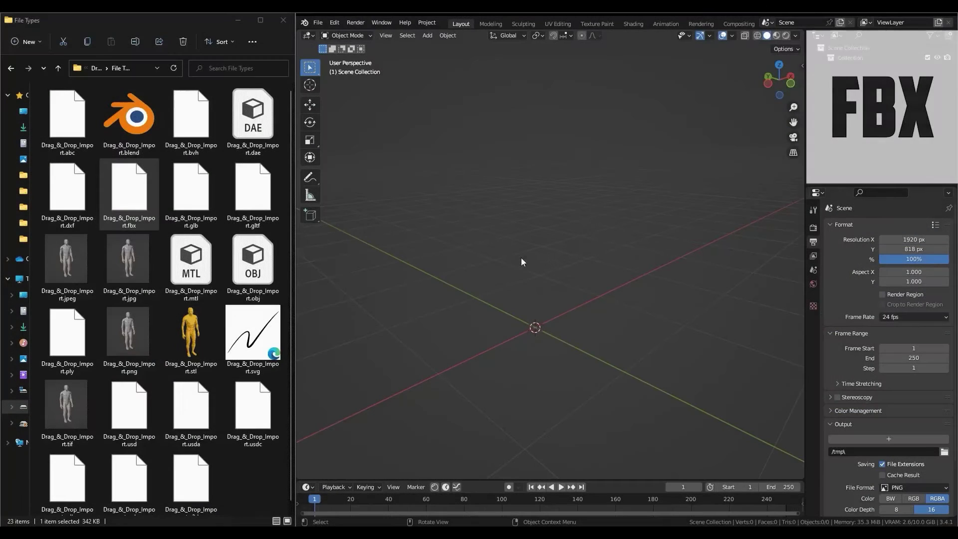
# Step: Drag the FBX and glTF human models into the viewport, deleting each one
pyautogui.moveTo(143, 203); pyautogui.dragTo(541, 219)
pyautogui.press('Delete')
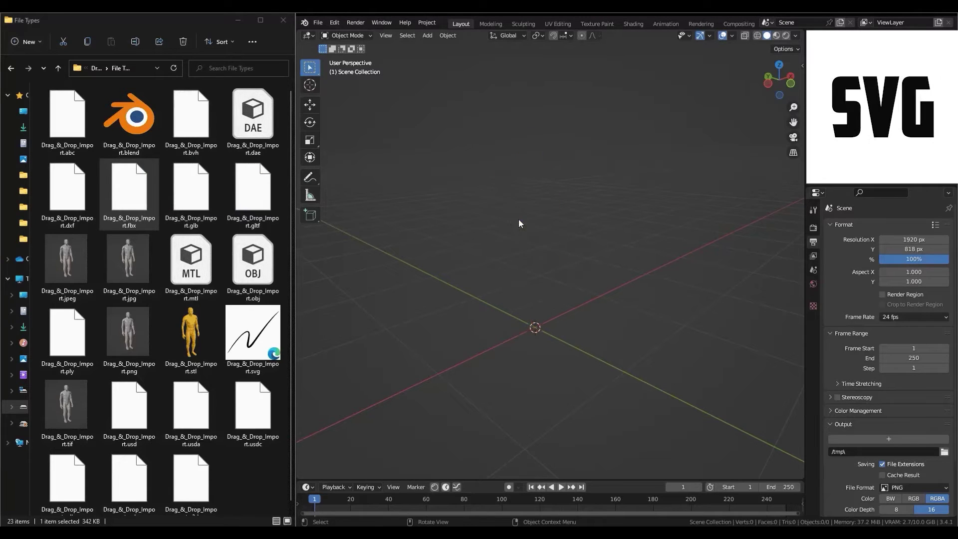
pyautogui.click(270, 204)
pyautogui.moveTo(251, 207); pyautogui.dragTo(549, 208)
pyautogui.press('Delete')
# Step: Drag in the OBJ and Alembic human models, deleting each, then drop in the STL file
pyautogui.moveTo(253, 265); pyautogui.dragTo(549, 213)
pyautogui.press('x')
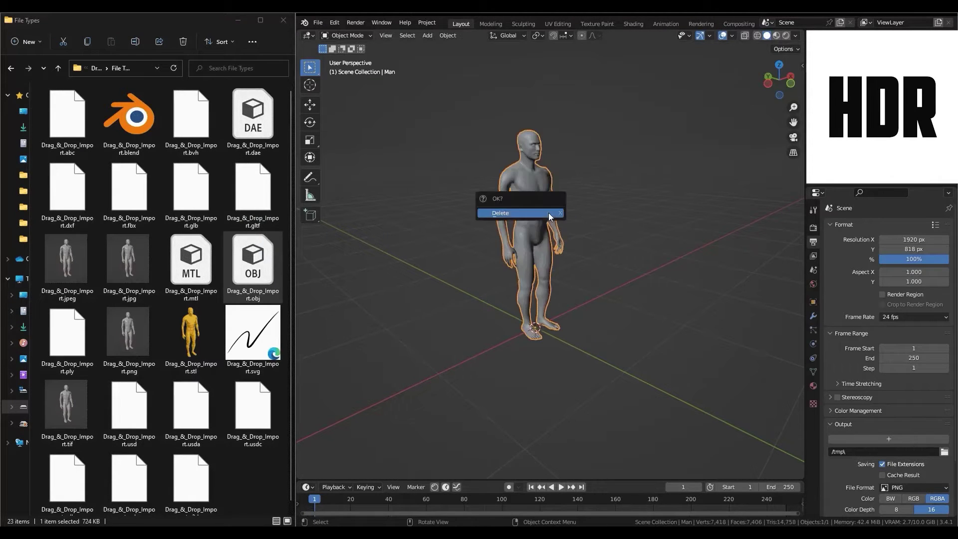
pyautogui.click(549, 214)
pyautogui.moveTo(73, 137); pyautogui.dragTo(550, 204)
pyautogui.press('Delete')
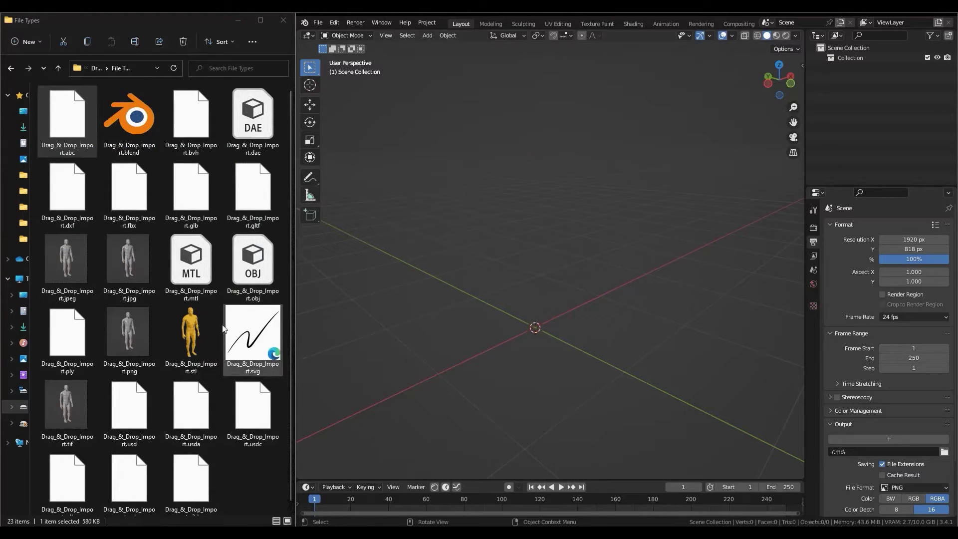
pyautogui.moveTo(191, 328); pyautogui.dragTo(560, 215)
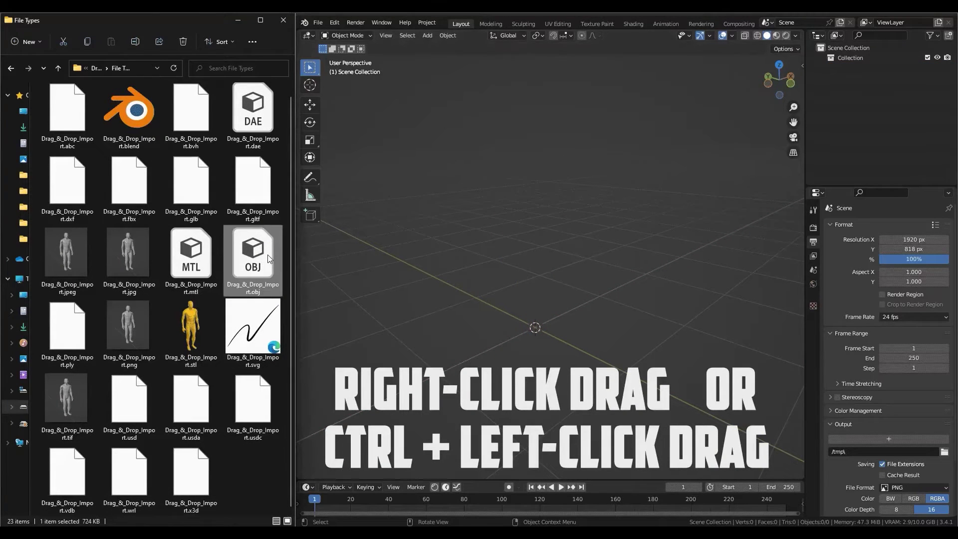
# Step: Drag the OBJ figure into the viewport, accept the import settings, then delete it
pyautogui.moveTo(267, 254); pyautogui.dragTo(563, 178)
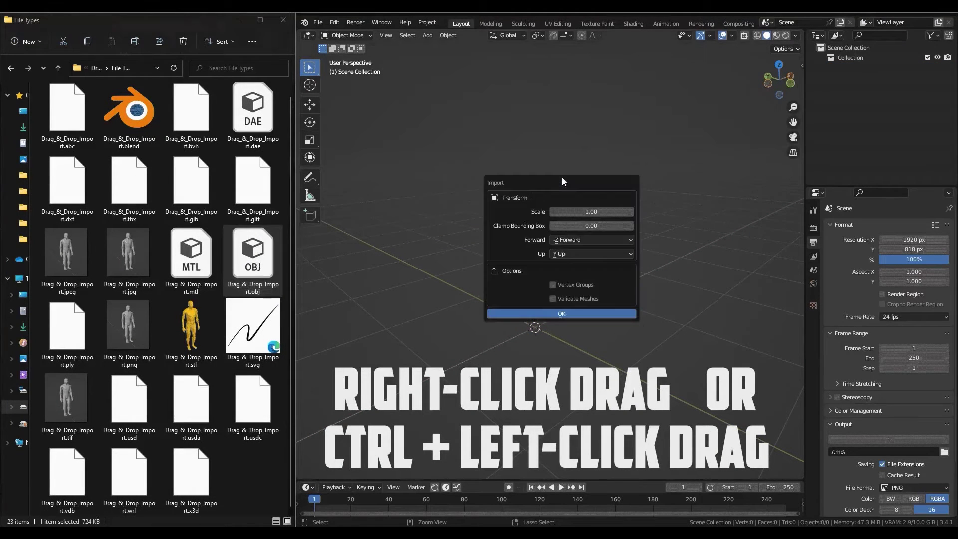
pyautogui.click(564, 313)
pyautogui.press('x')
pyautogui.click(533, 227)
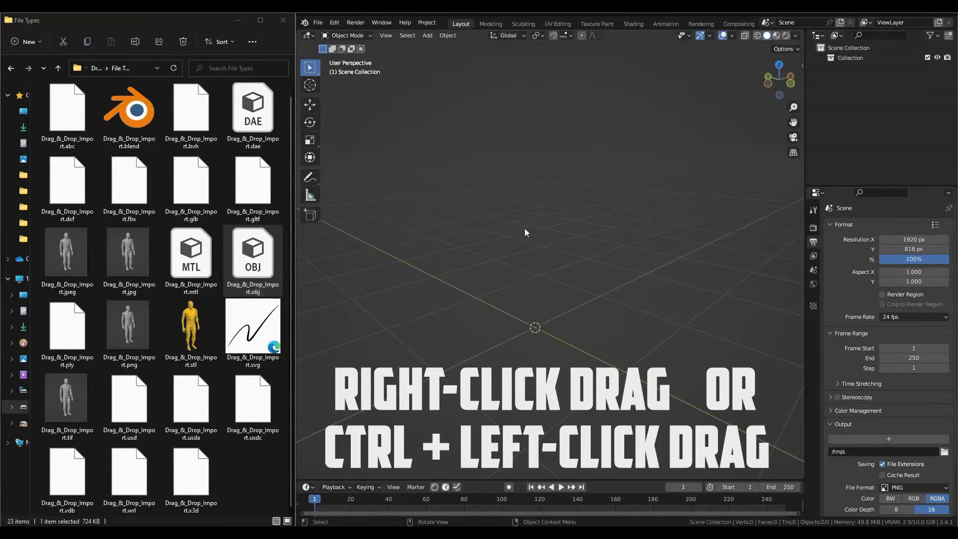
# Step: Import the FBX man model and delete it, then drag the glTF file in
pyautogui.click(132, 219)
pyautogui.moveTo(130, 199); pyautogui.dragTo(557, 161)
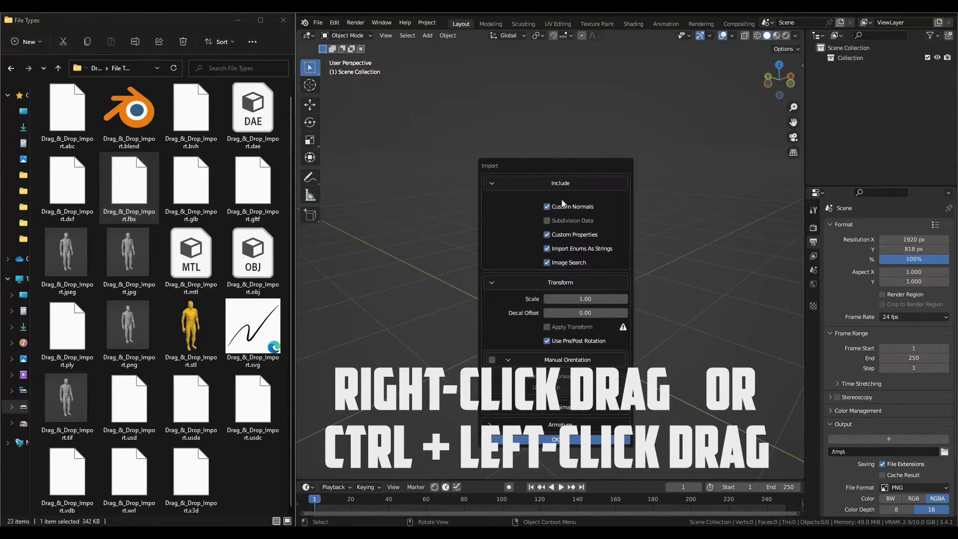
pyautogui.press('Return')
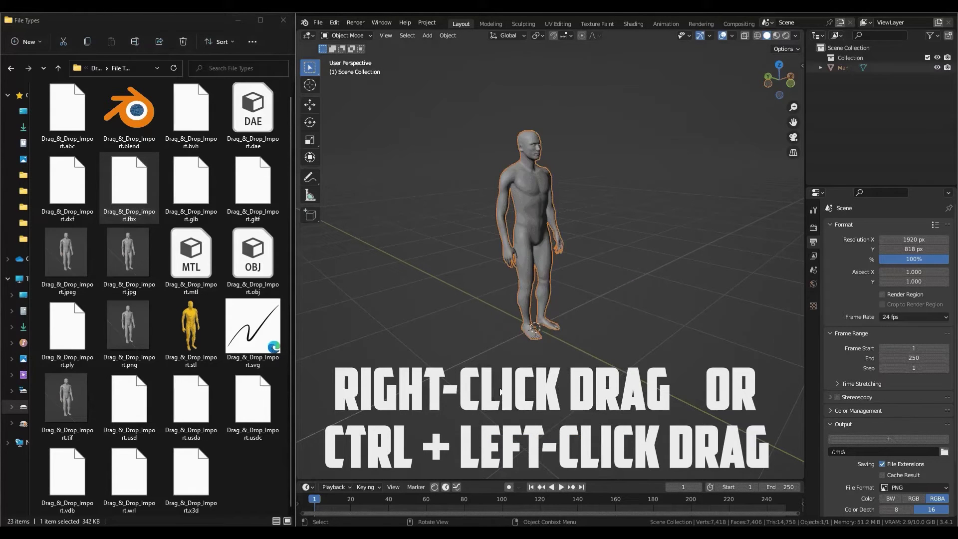
pyautogui.press('Delete')
pyautogui.click(249, 195)
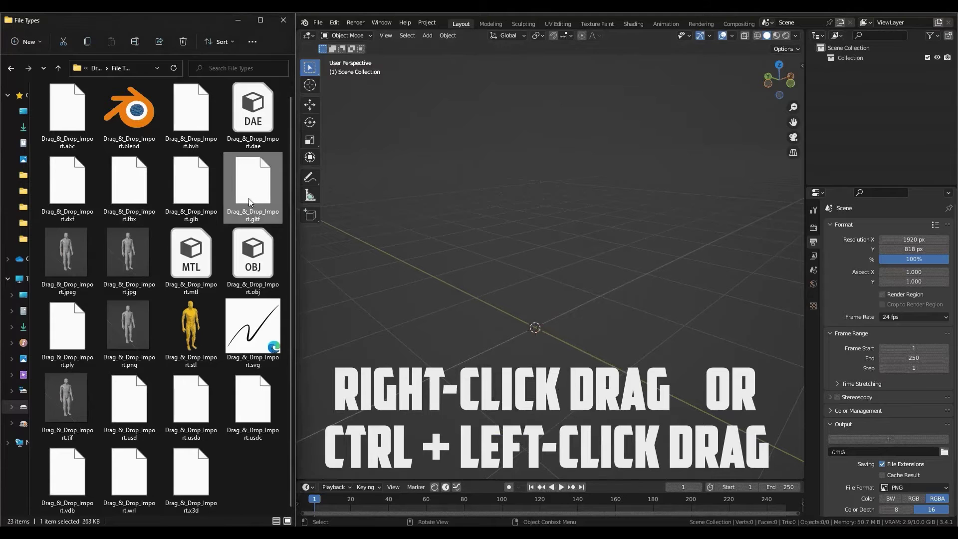
pyautogui.moveTo(344, 188); pyautogui.dragTo(563, 134, button='right')
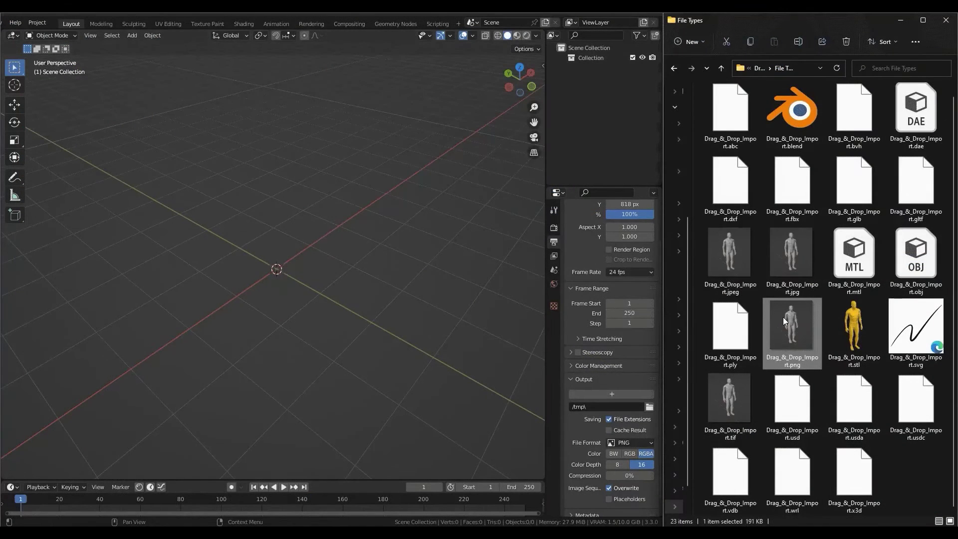
# Step: Drop the PNG image in as an image plane, then delete it
pyautogui.moveTo(783, 317); pyautogui.dragTo(201, 149)
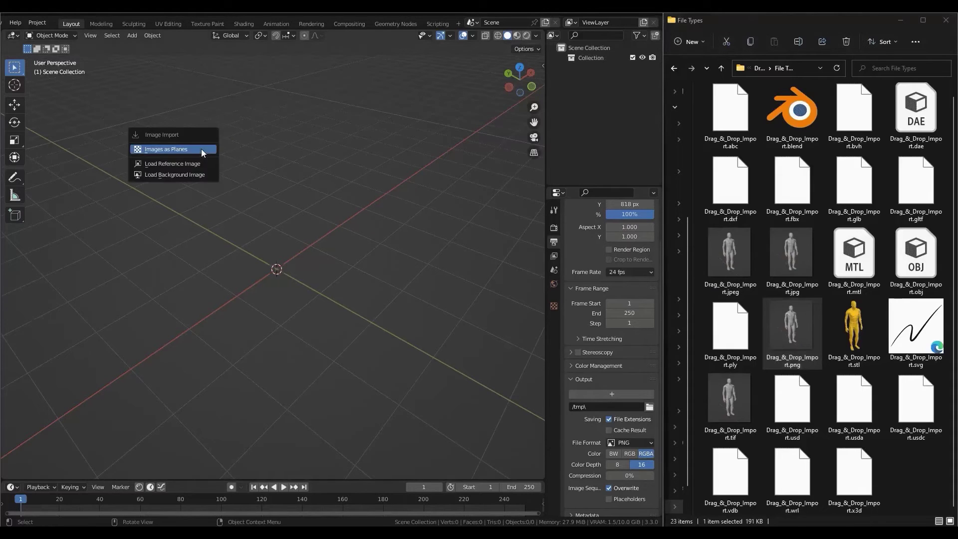
pyautogui.click(202, 149)
pyautogui.press('x')
pyautogui.click(294, 197)
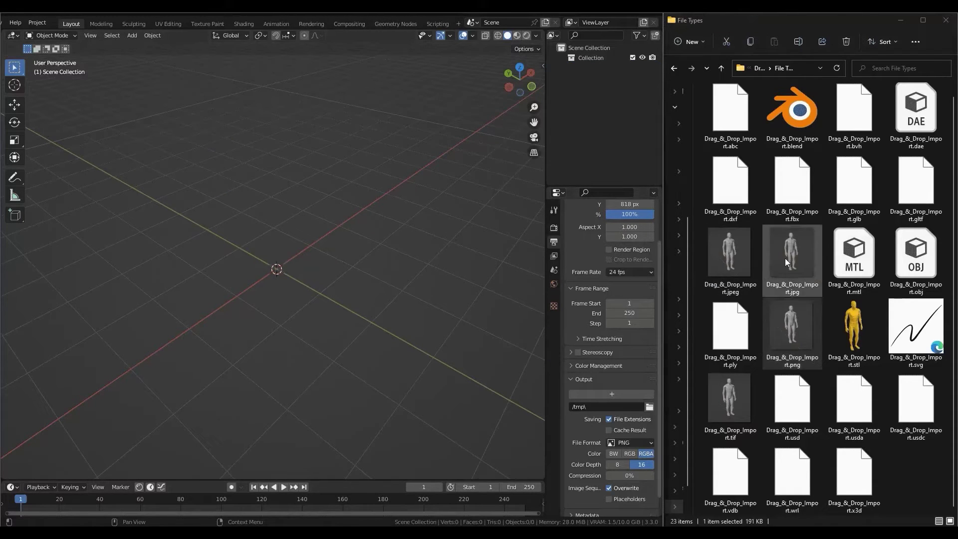
# Step: Load the JPG as a reference image and delete it, then load the JPEG as a background image
pyautogui.moveTo(785, 258); pyautogui.dragTo(262, 170)
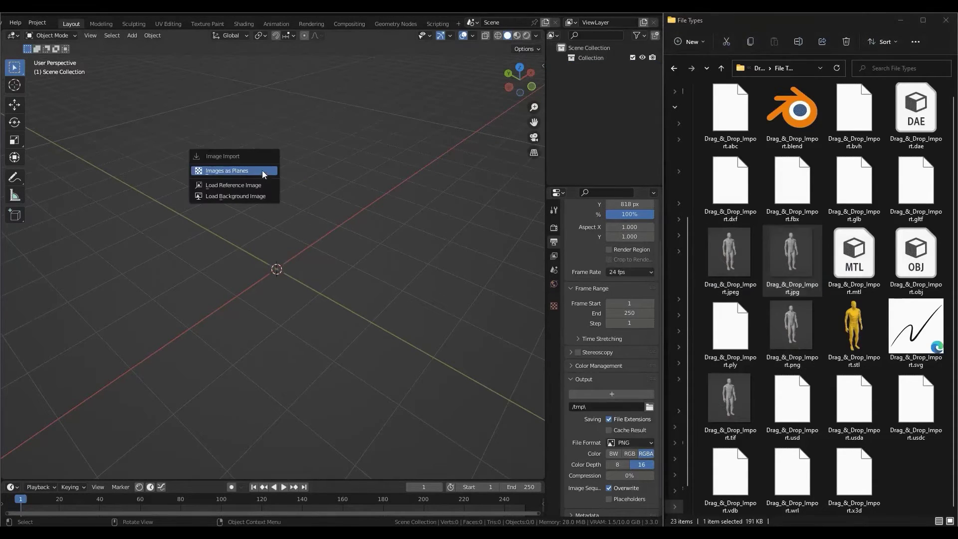
pyautogui.click(257, 185)
pyautogui.press('x')
pyautogui.click(437, 218)
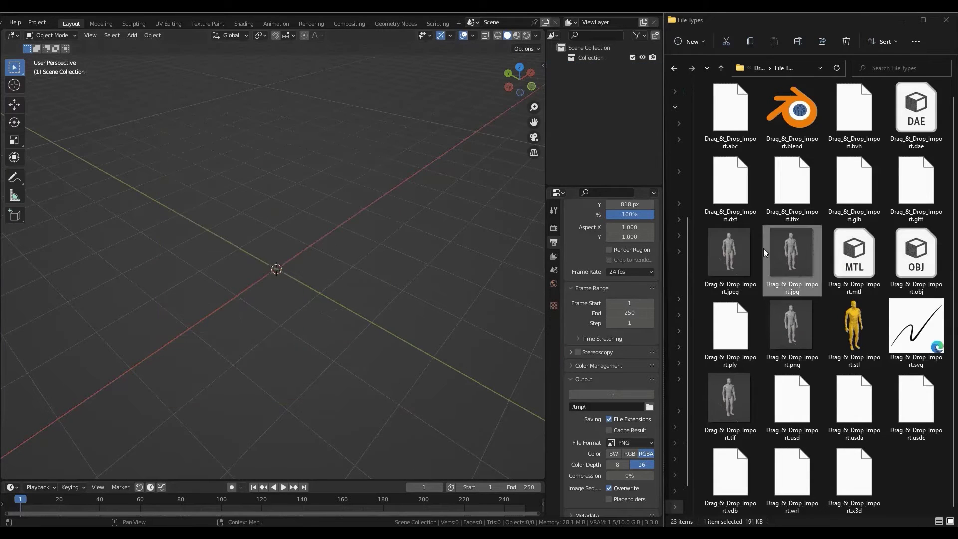
pyautogui.moveTo(736, 254); pyautogui.dragTo(266, 147)
pyautogui.click(265, 157)
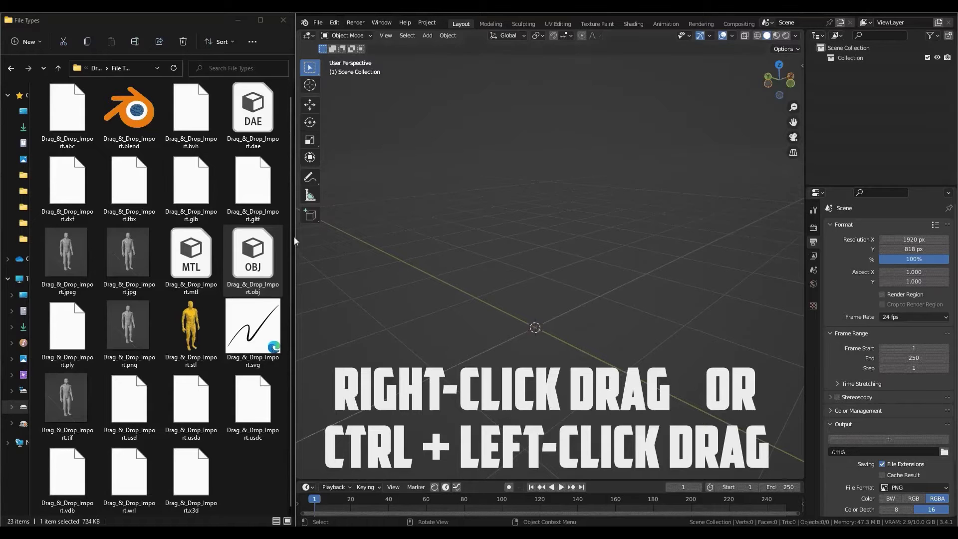
# Step: Drag the OBJ figure into the viewport, confirm the import, then delete it
pyautogui.moveTo(256, 265); pyautogui.dragTo(562, 178)
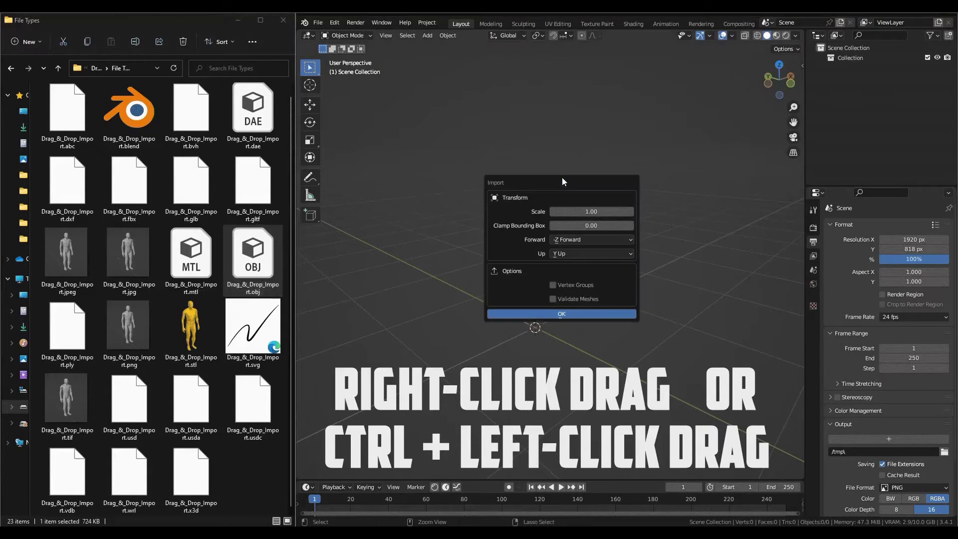
pyautogui.click(563, 312)
pyautogui.press('x')
pyautogui.click(539, 227)
# Step: Import the FBX figure and delete it, then drag the glTF file in
pyautogui.click(129, 210)
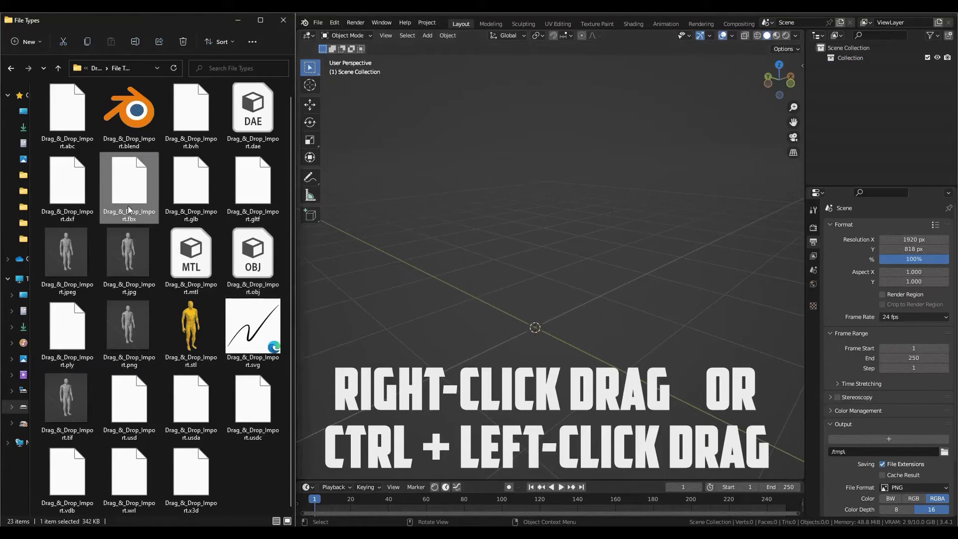
pyautogui.moveTo(134, 210); pyautogui.dragTo(557, 161)
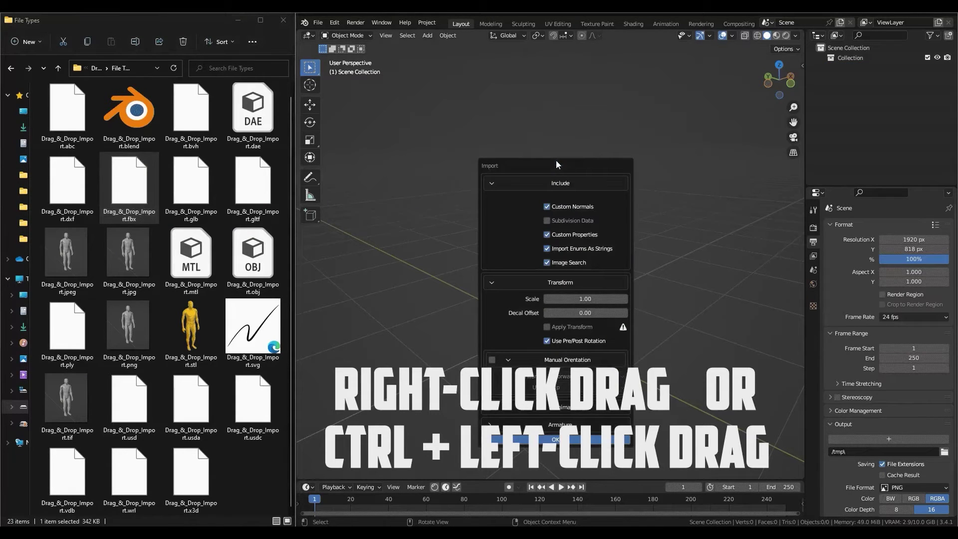
pyautogui.click(555, 439)
pyautogui.press('x')
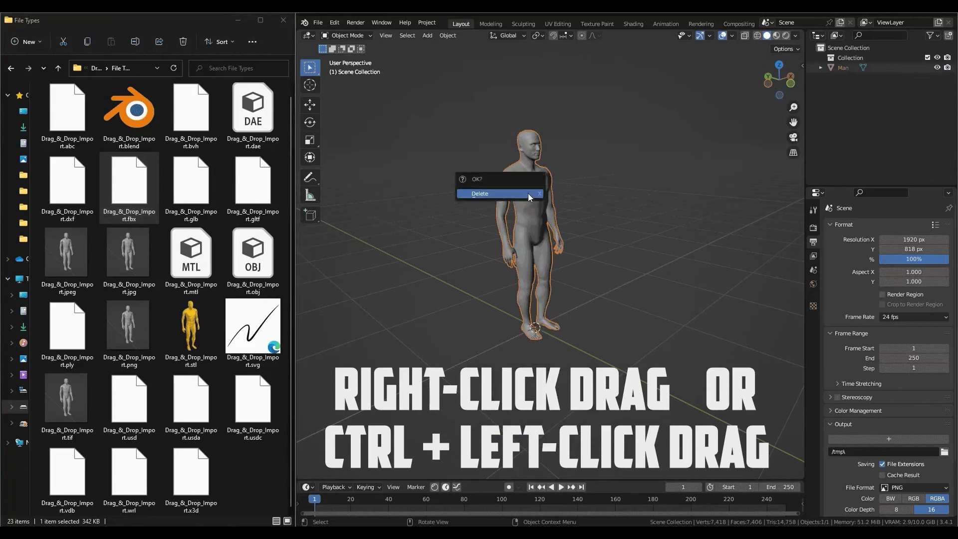
pyautogui.click(500, 195)
pyautogui.click(250, 196)
pyautogui.moveTo(250, 196); pyautogui.dragTo(562, 134)
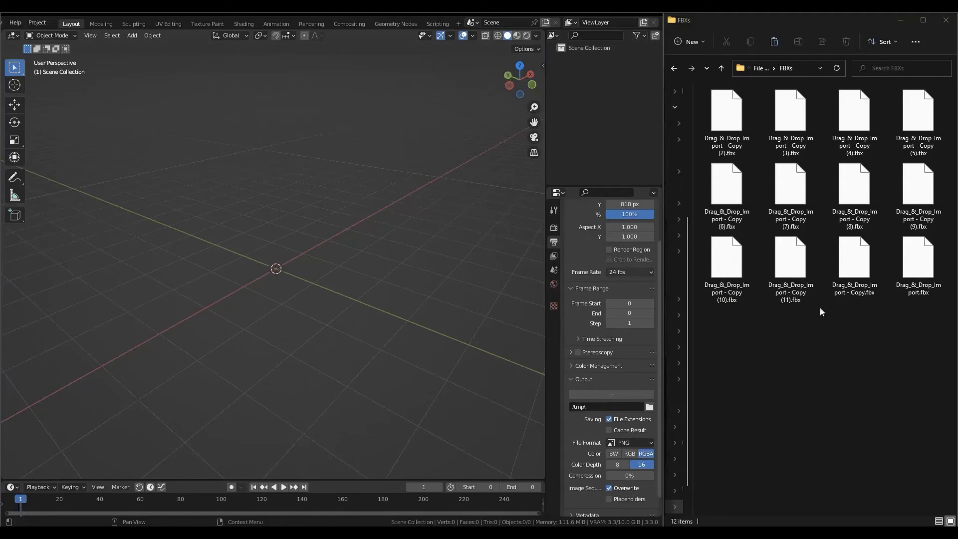
# Step: Import the twelve Drag_&_Drop_Import.fbx copies together, delete all of them, and return to File Types
pyautogui.moveTo(921, 324); pyautogui.dragTo(737, 103)
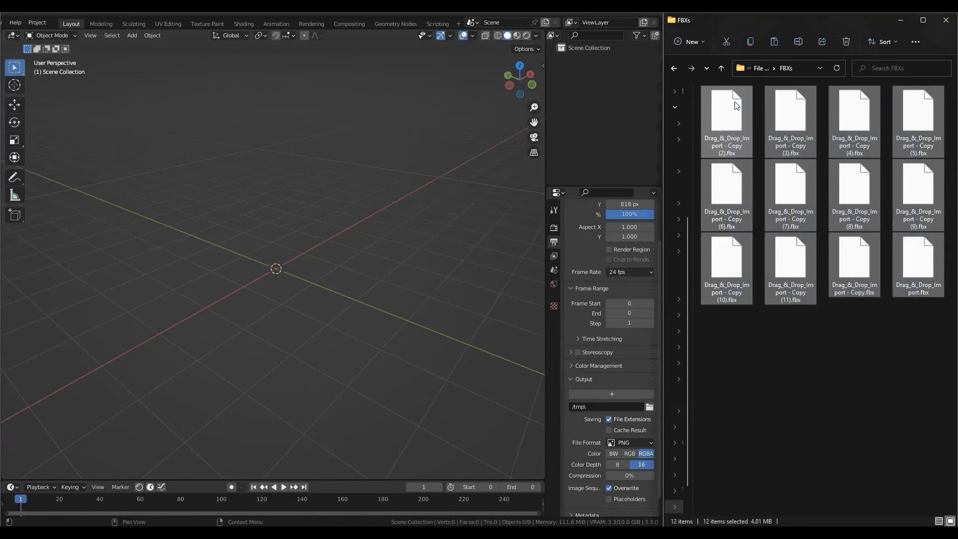
pyautogui.moveTo(796, 132); pyautogui.dragTo(197, 87)
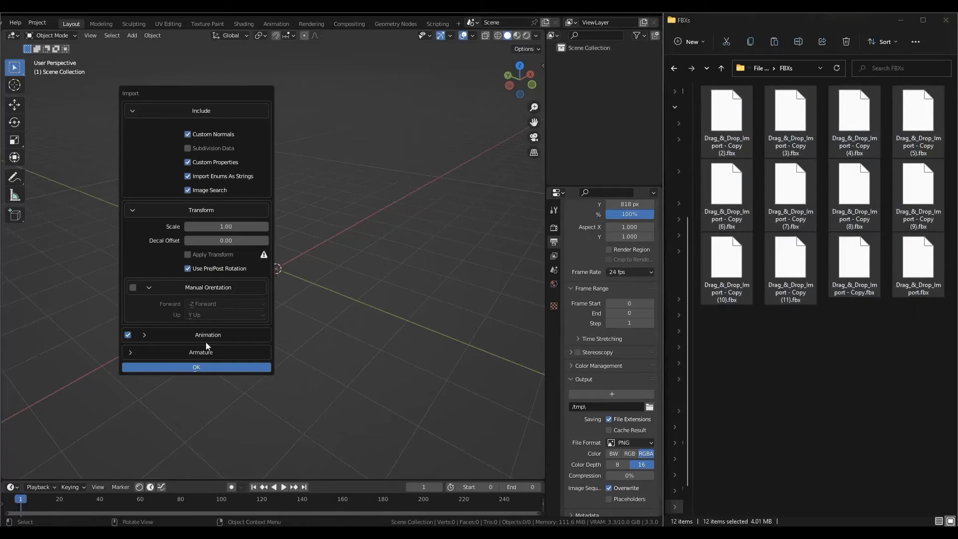
pyautogui.click(206, 367)
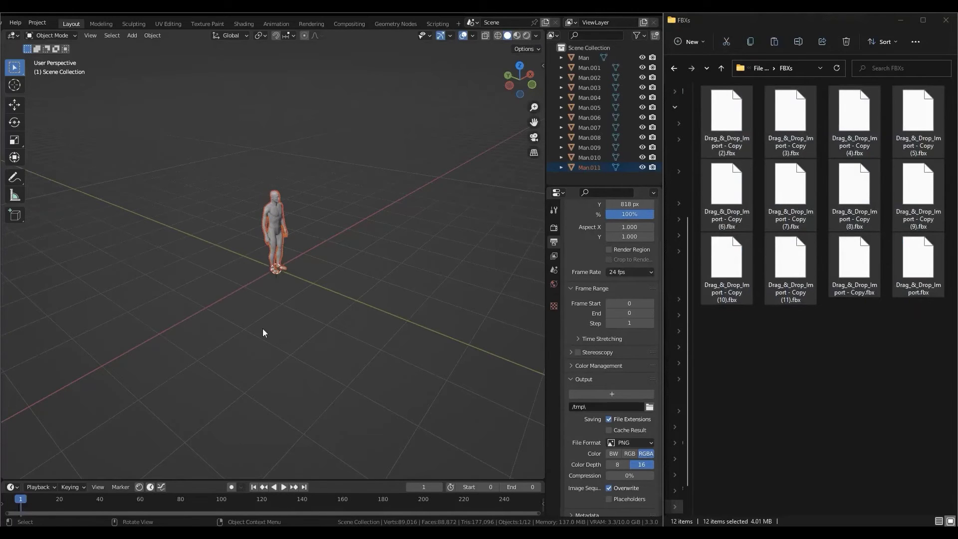
pyautogui.press('a')
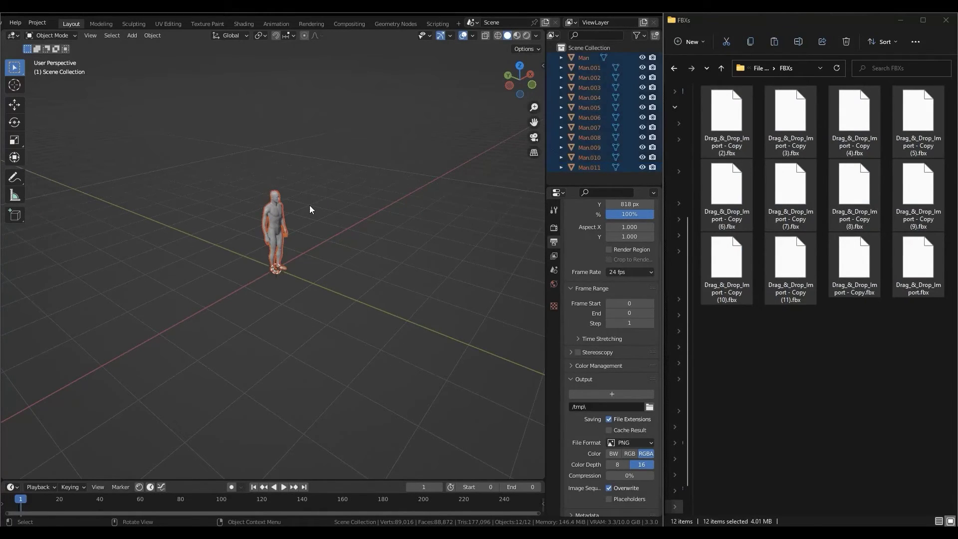
pyautogui.press('x')
pyautogui.click(309, 205)
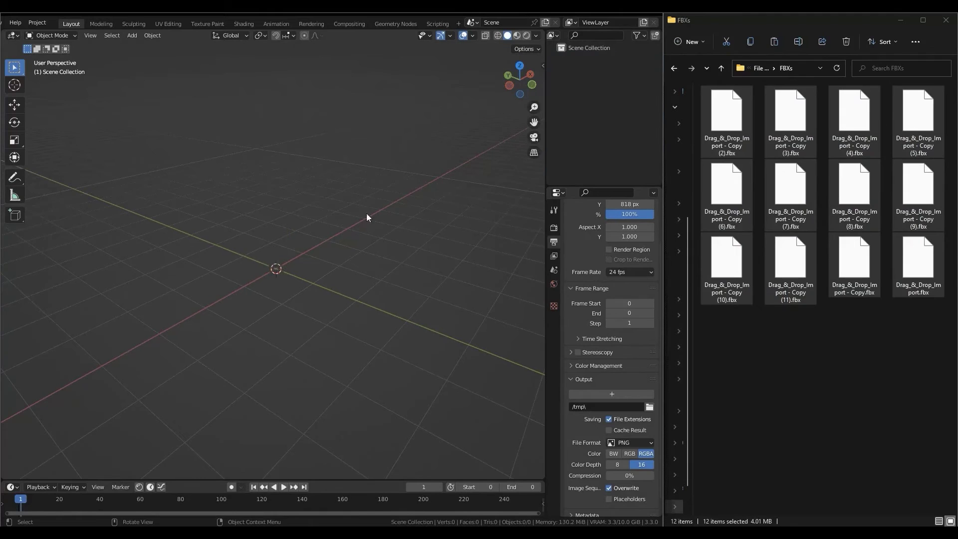
pyautogui.click(762, 68)
# Step: Drag the 21 sample files from .abc through .vdb into the viewport, then drag in the OBJs folder
pyautogui.click(803, 159)
pyautogui.scroll(-1, 789, 324)
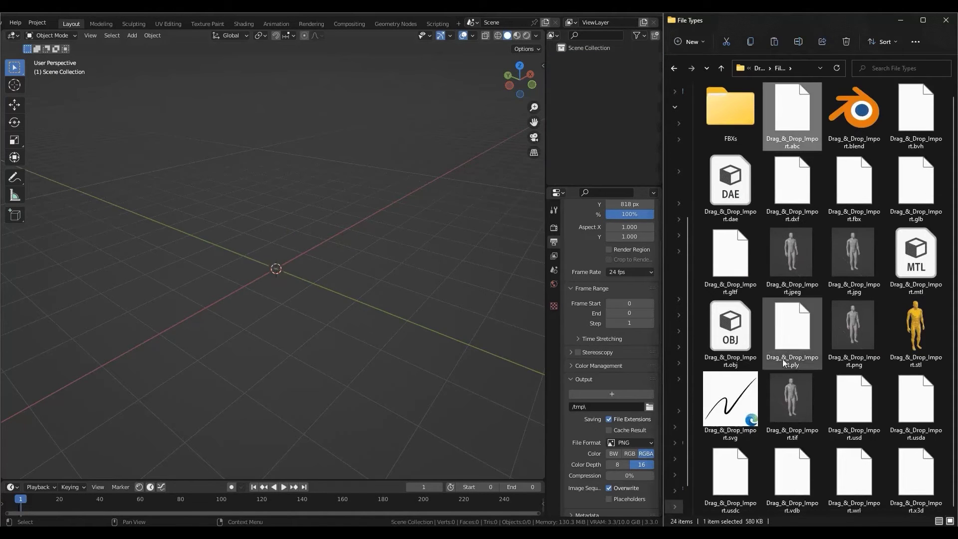
pyautogui.keyDown('shift'); pyautogui.click(783, 471); pyautogui.keyUp('shift')
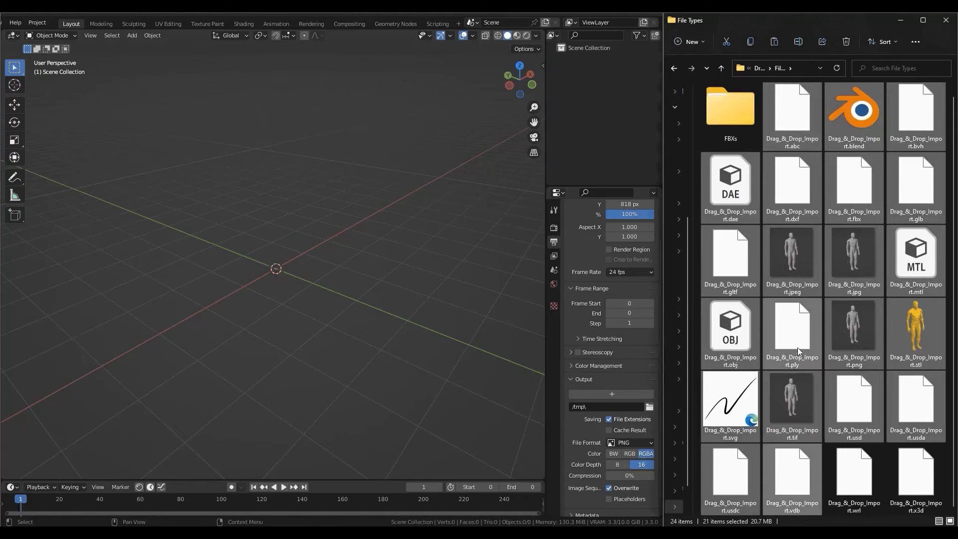
pyautogui.moveTo(798, 347); pyautogui.dragTo(270, 174)
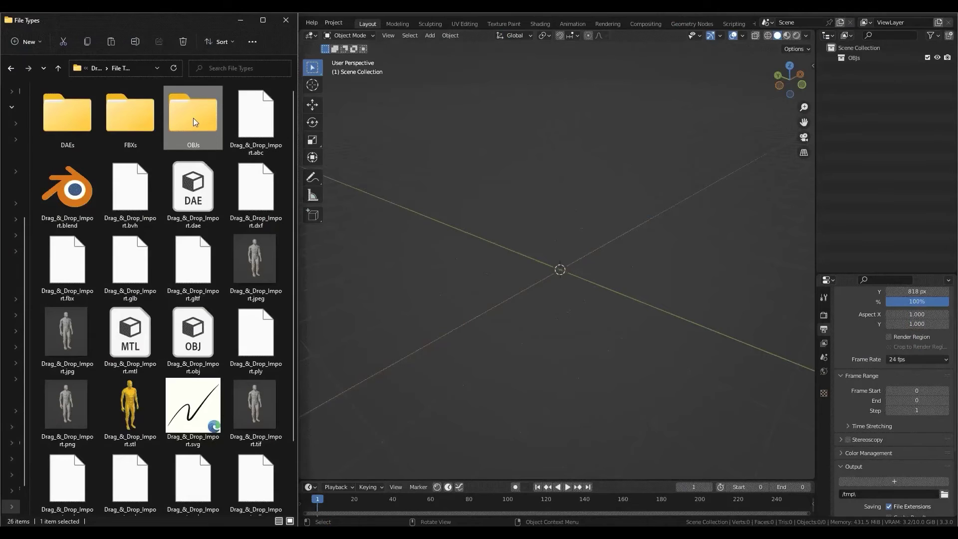
pyautogui.moveTo(193, 118); pyautogui.dragTo(555, 134)
# Step: Finish the OBJs folder import, then import the FBXs folder, collapsing both collections
pyautogui.click(566, 254)
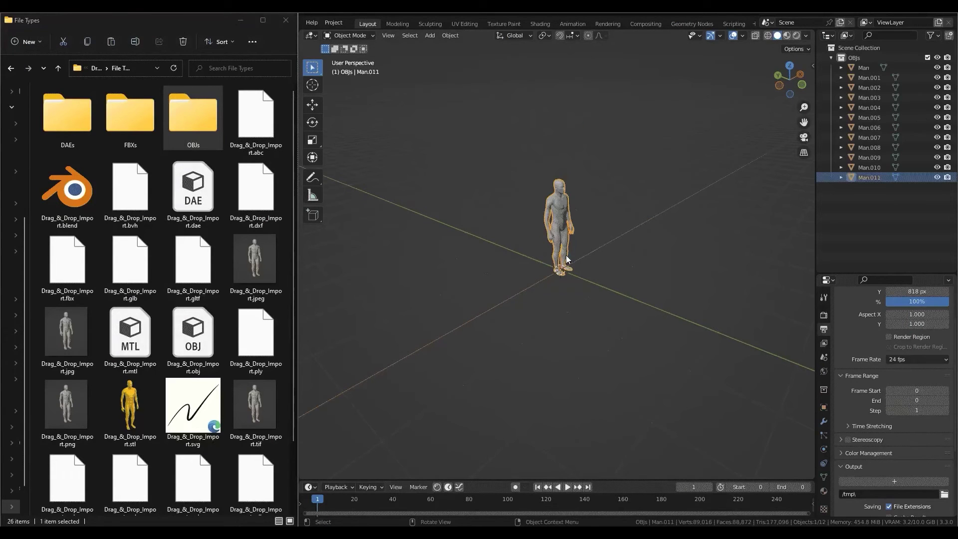
pyautogui.click(832, 57)
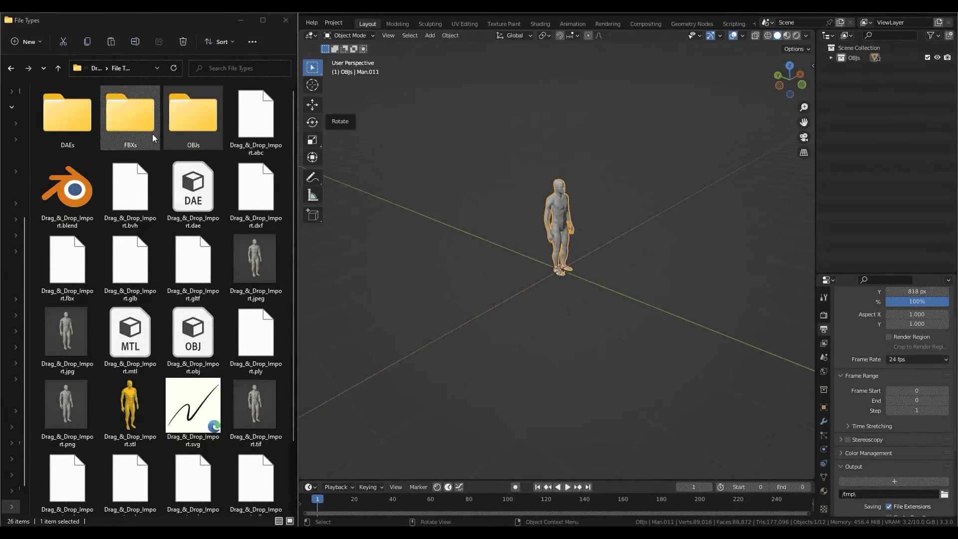
pyautogui.click(130, 127)
pyautogui.moveTo(412, 134); pyautogui.dragTo(537, 110)
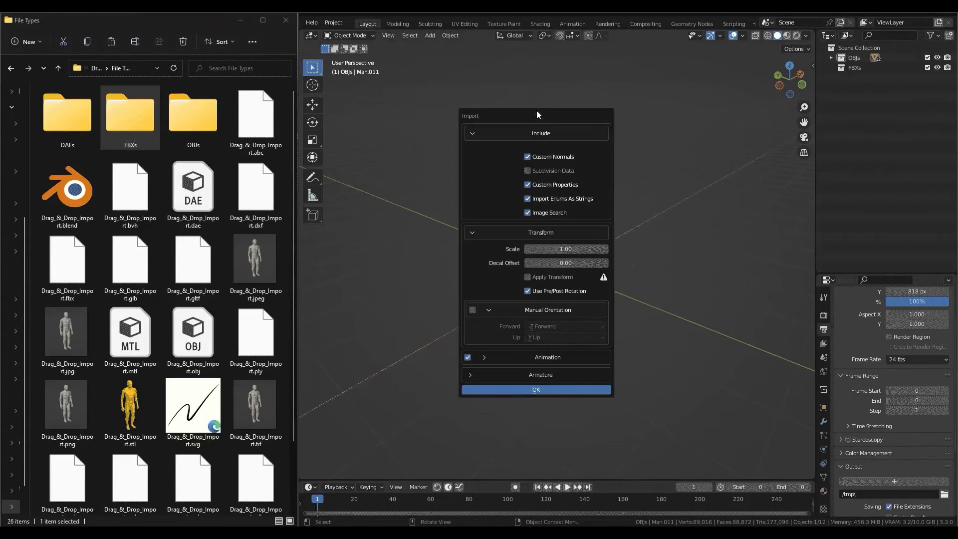
pyautogui.click(531, 392)
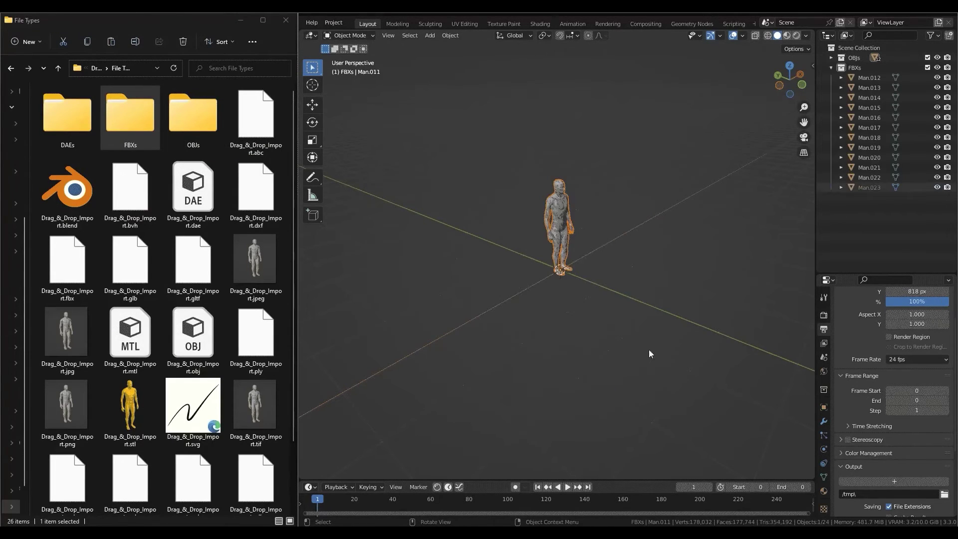
pyautogui.click(831, 67)
# Step: Import the DAEs folder as its own collection and collapse it
pyautogui.click(66, 135)
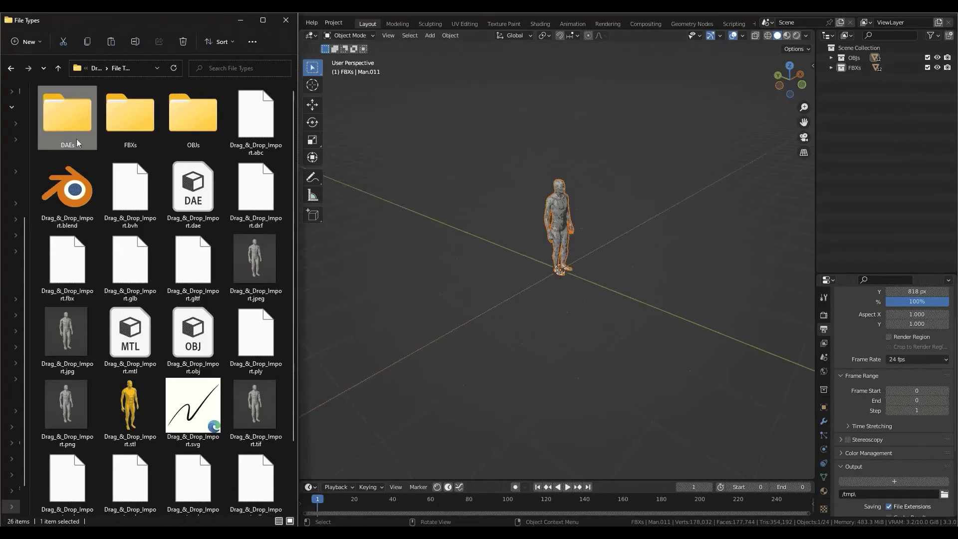
pyautogui.moveTo(70, 124); pyautogui.dragTo(573, 114)
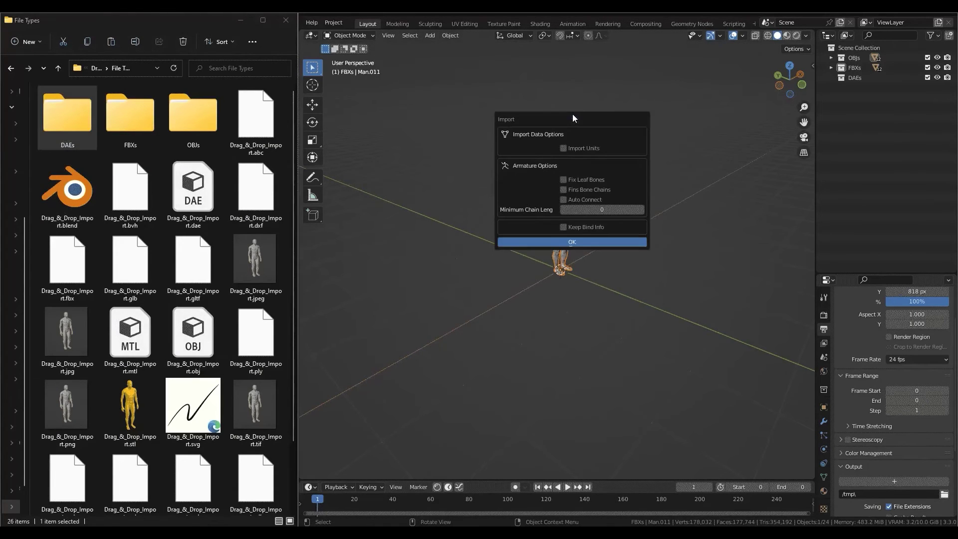
pyautogui.click(581, 244)
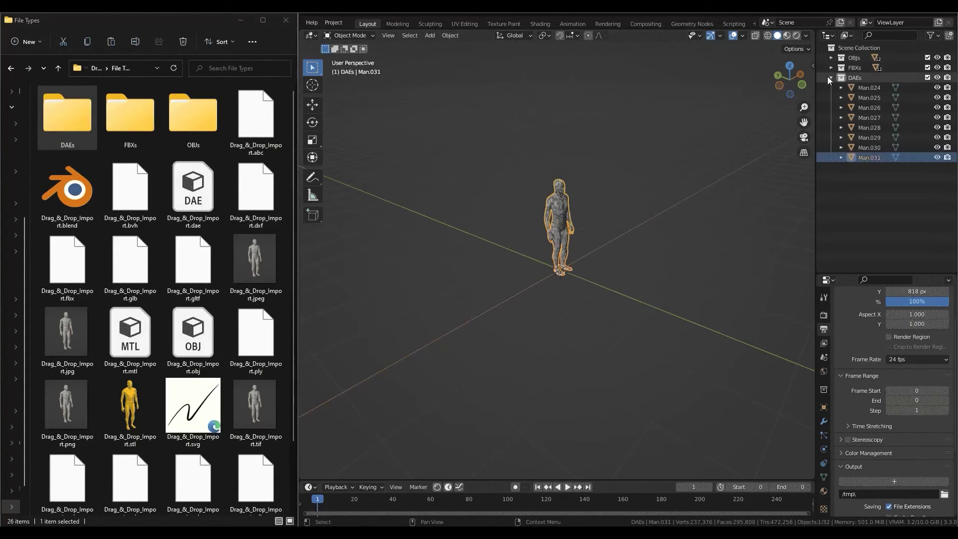
pyautogui.click(831, 77)
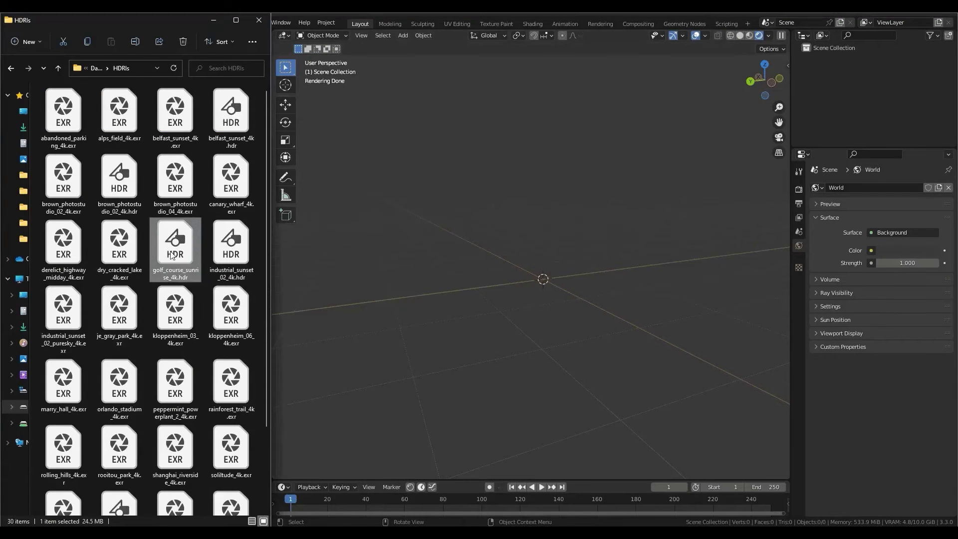
# Step: Set golf_course_sunrise_4k.hdr as the world background, then replace it with abandoned_parking_4k.exr
pyautogui.moveTo(167, 250); pyautogui.dragTo(549, 123)
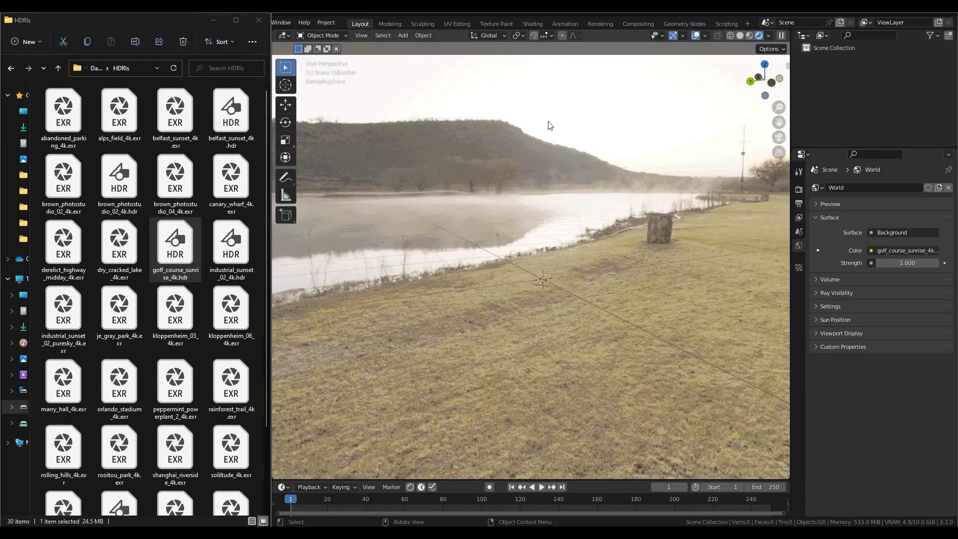
pyautogui.click(49, 124)
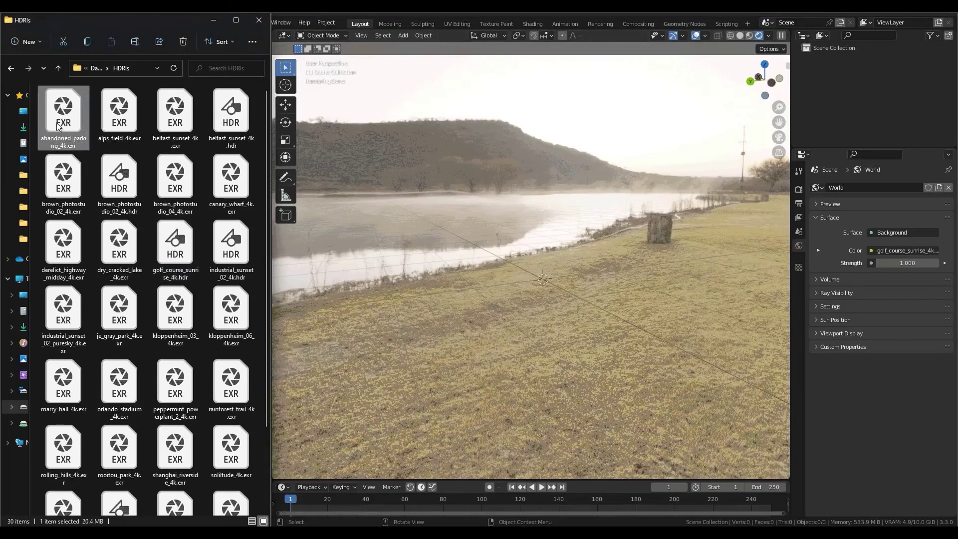
pyautogui.moveTo(58, 127); pyautogui.dragTo(506, 107)
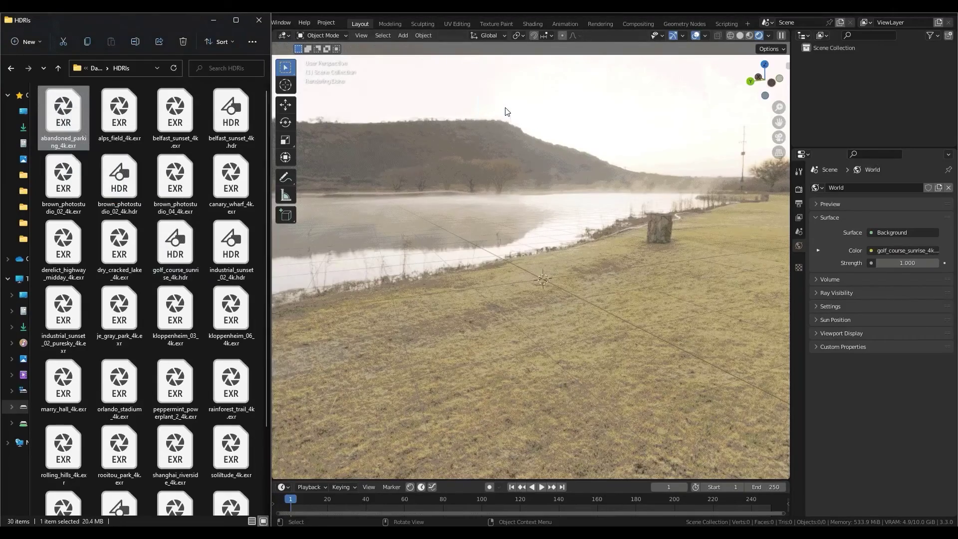
# Step: Apply kloppenheim_06_4k.exr from the HDRIs folder as the world background
pyautogui.click(248, 320)
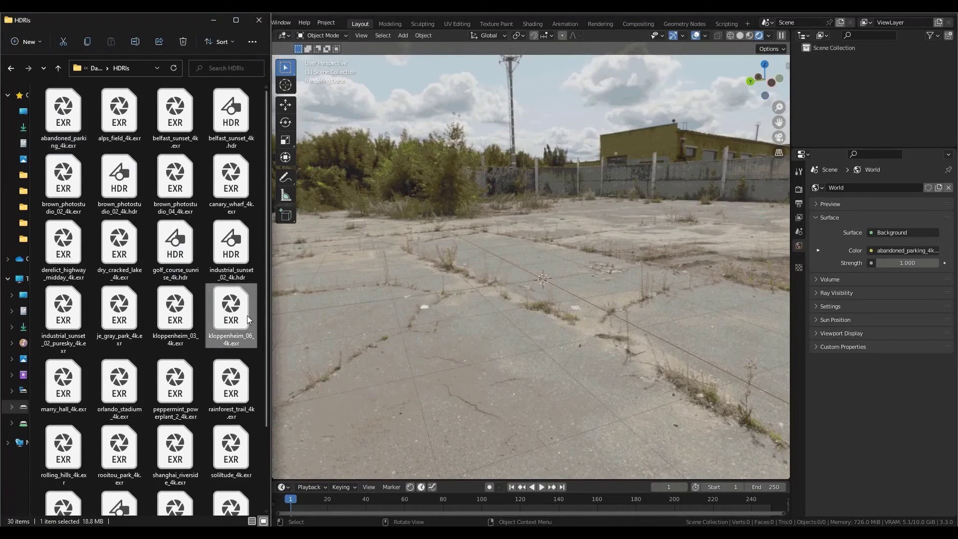
pyautogui.moveTo(225, 326); pyautogui.dragTo(345, 329)
pyautogui.moveTo(552, 161); pyautogui.dragTo(552, 160)
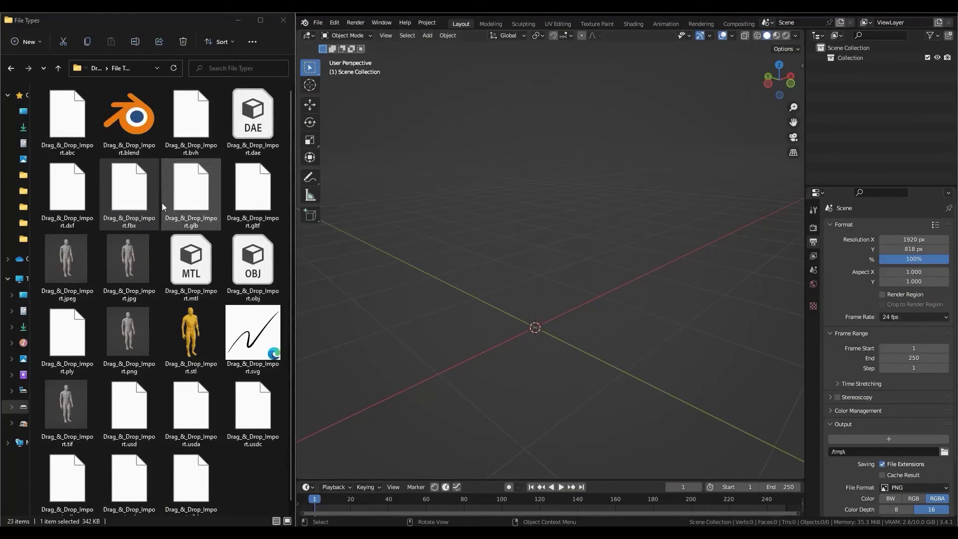
pyautogui.moveTo(150, 198); pyautogui.dragTo(542, 223)
pyautogui.press('Delete')
pyautogui.click(263, 205)
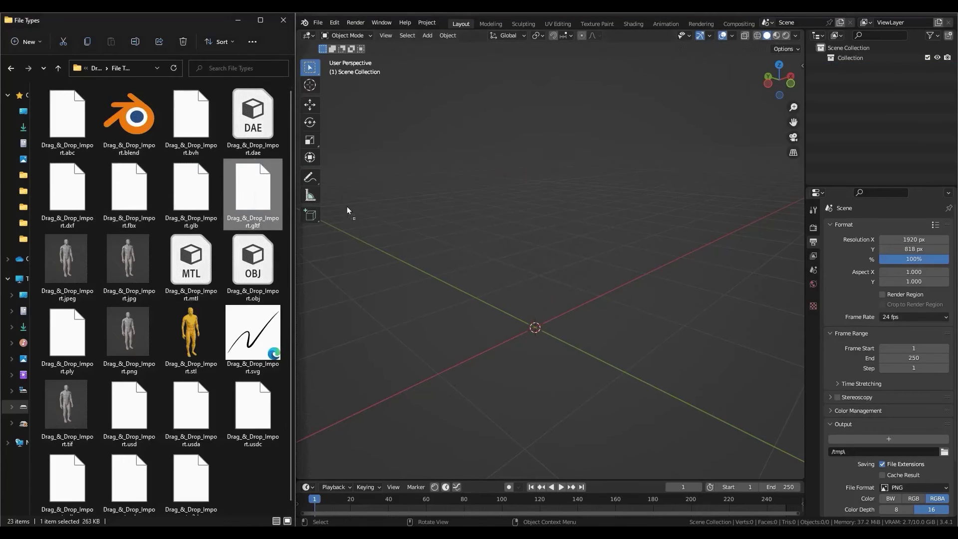
pyautogui.moveTo(549, 208); pyautogui.dragTo(549, 208)
pyautogui.press('Delete')
pyautogui.moveTo(253, 265); pyautogui.dragTo(551, 209)
pyautogui.press('x')
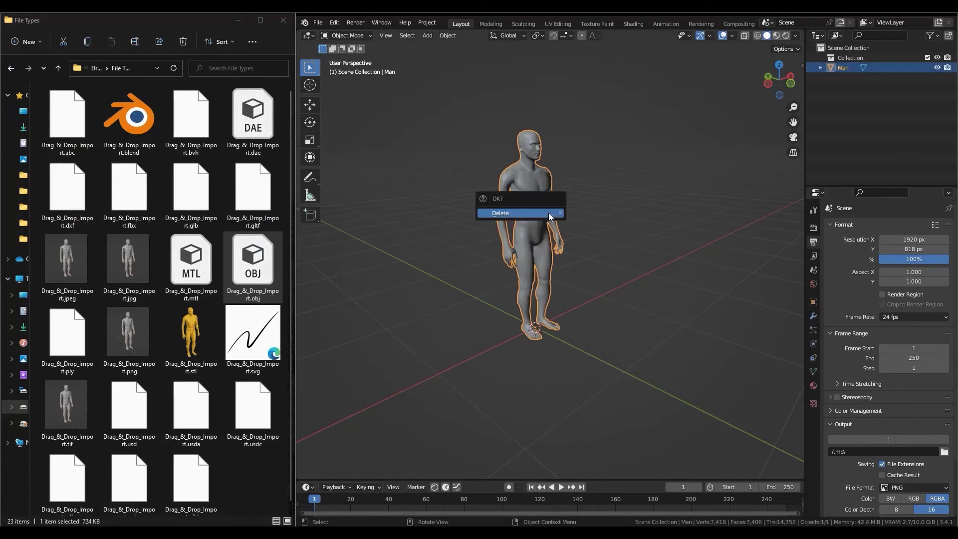
pyautogui.click(537, 216)
pyautogui.moveTo(67, 116); pyautogui.dragTo(550, 205)
pyautogui.press('Delete')
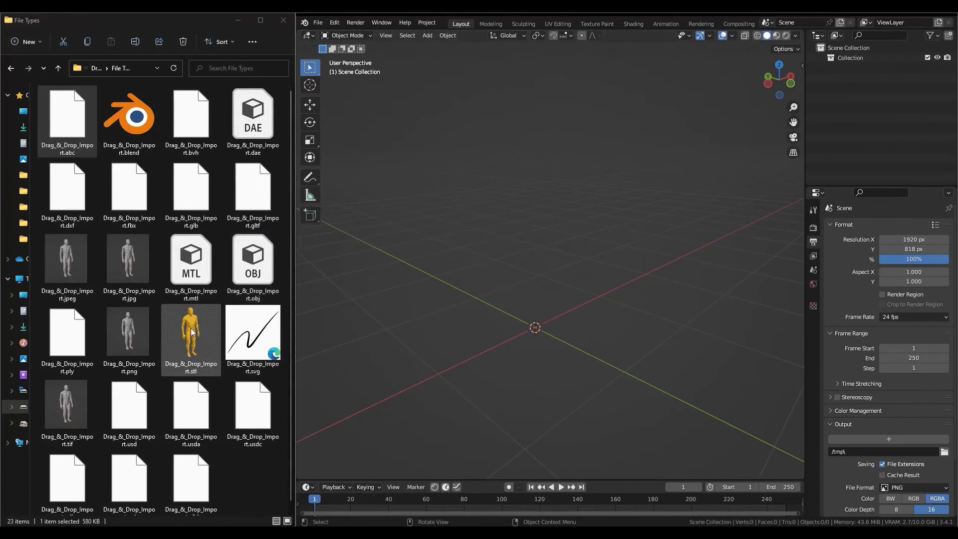
pyautogui.moveTo(191, 328); pyautogui.dragTo(561, 215)
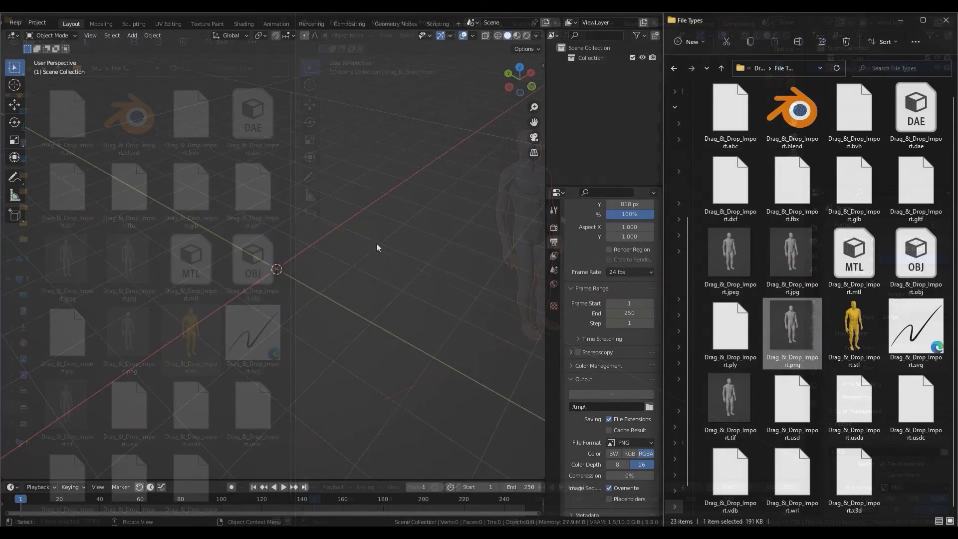
pyautogui.moveTo(783, 317); pyautogui.dragTo(202, 149)
pyautogui.click(202, 149)
pyautogui.press('Delete')
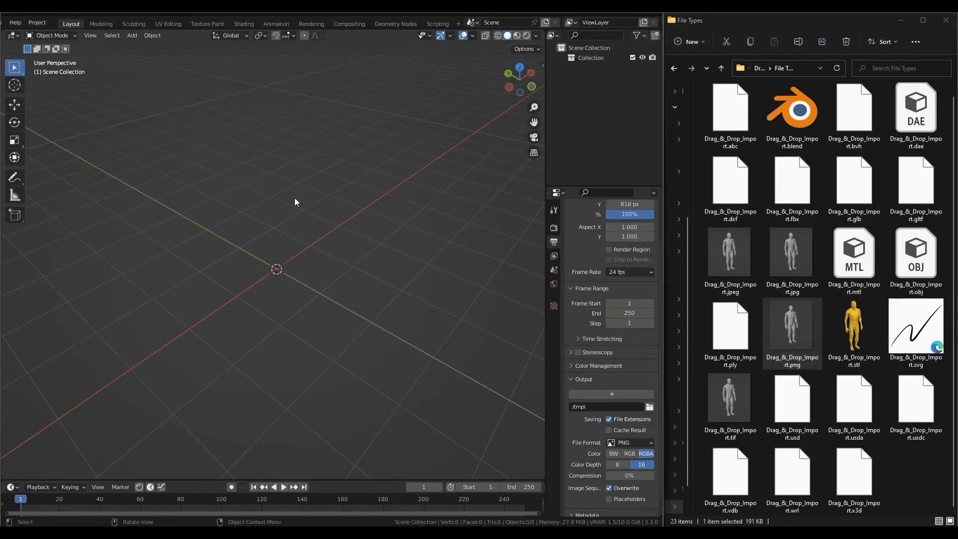